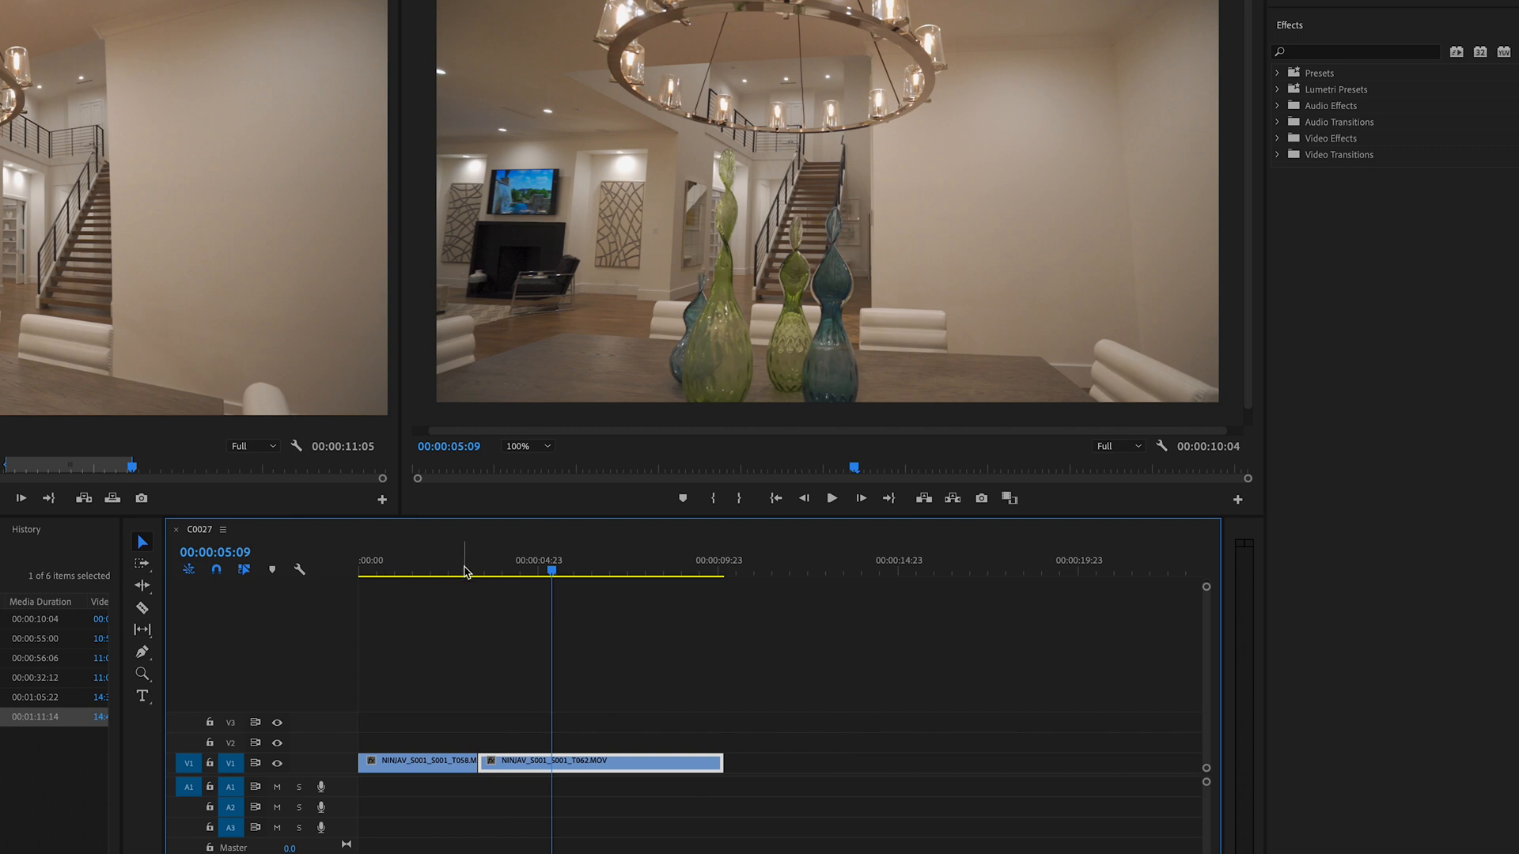
# Cut the first clip 10 frames before the edit point, at 00:00:02:22.
pyautogui.press('=')
pyautogui.press('=')
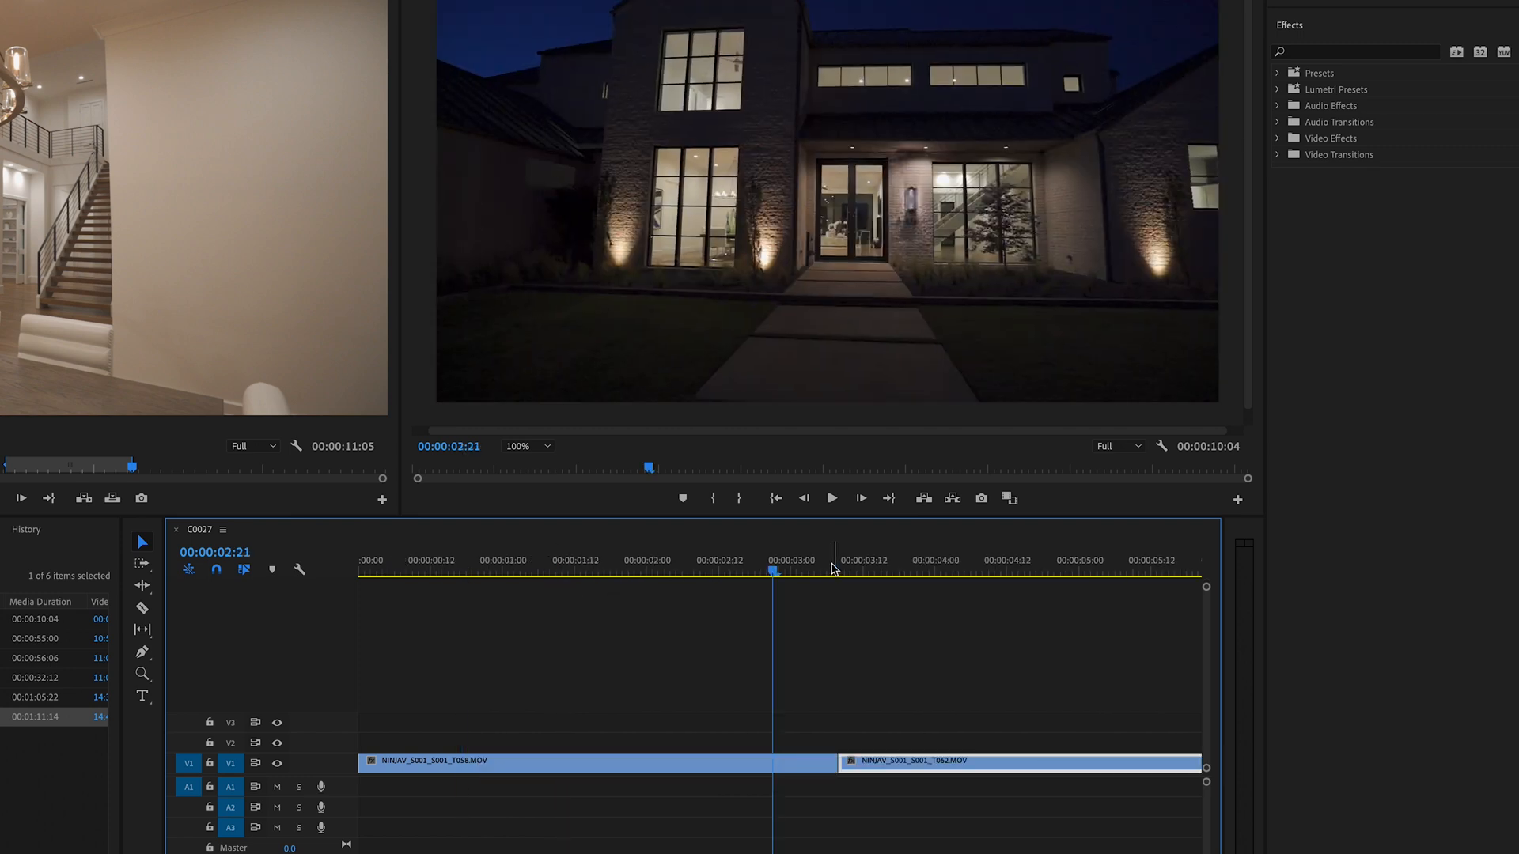
pyautogui.click(839, 568)
pyautogui.hotkey('shift', 'Left')
pyautogui.hotkey('shift', 'Left')
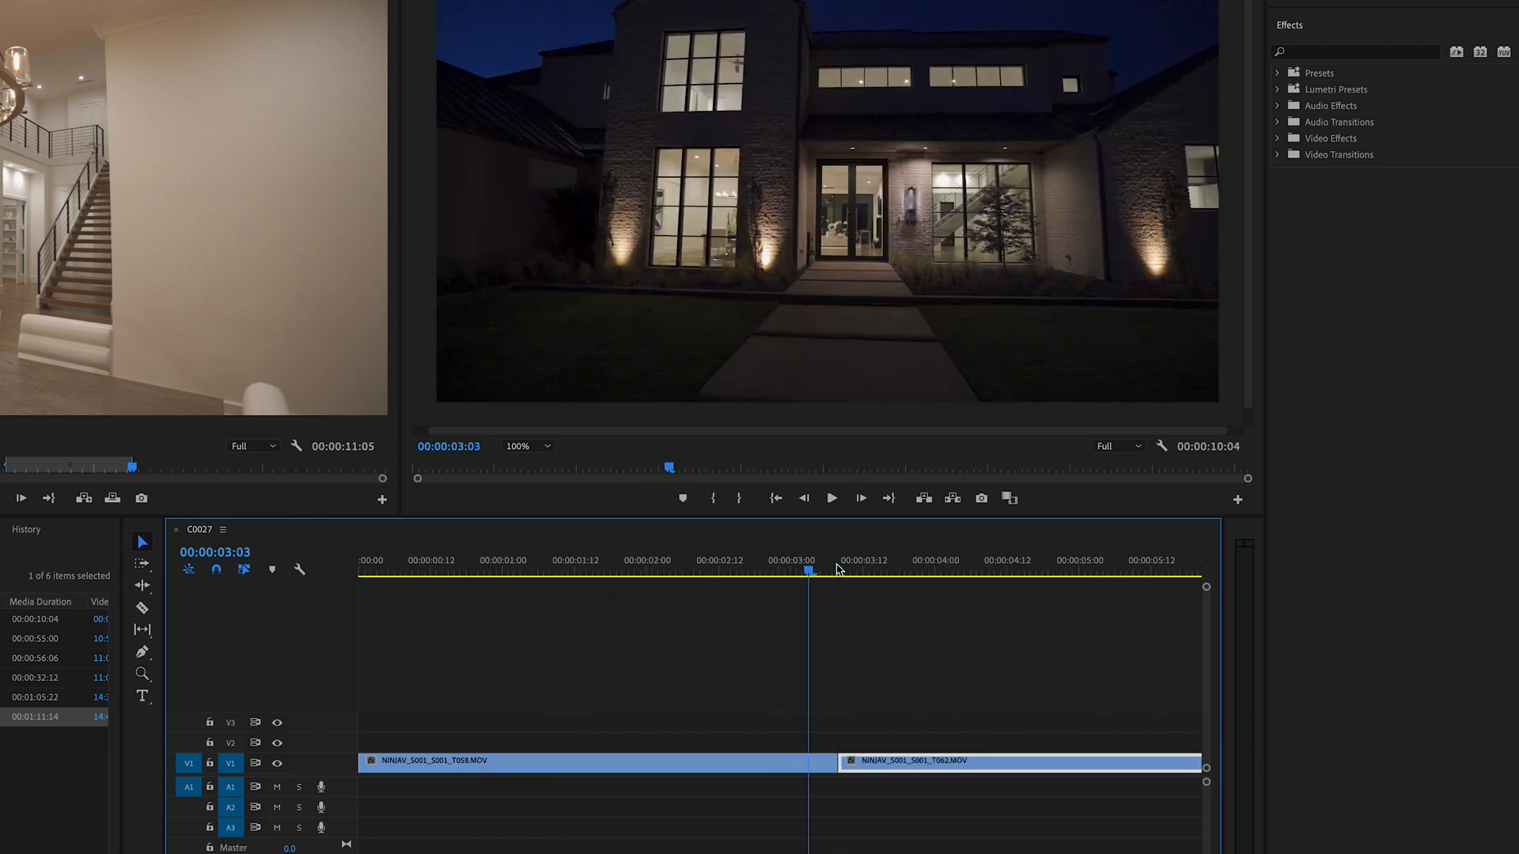
pyautogui.press('c')
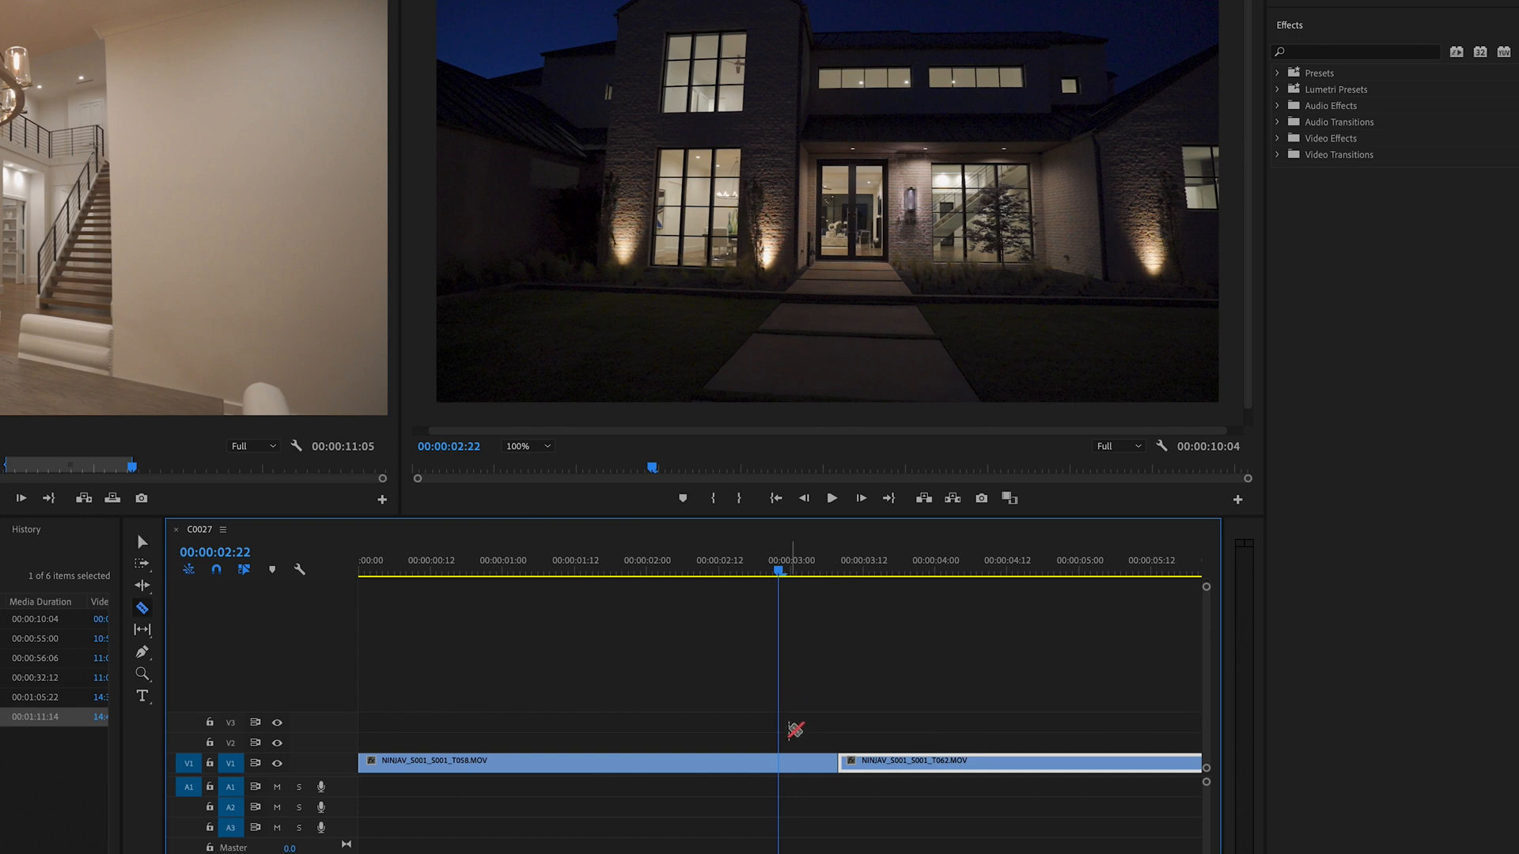
# Cut the second clip 10 frames after the edit point, at 00:00:03:18, and select the short segment ending the first clip.
pyautogui.click(840, 568)
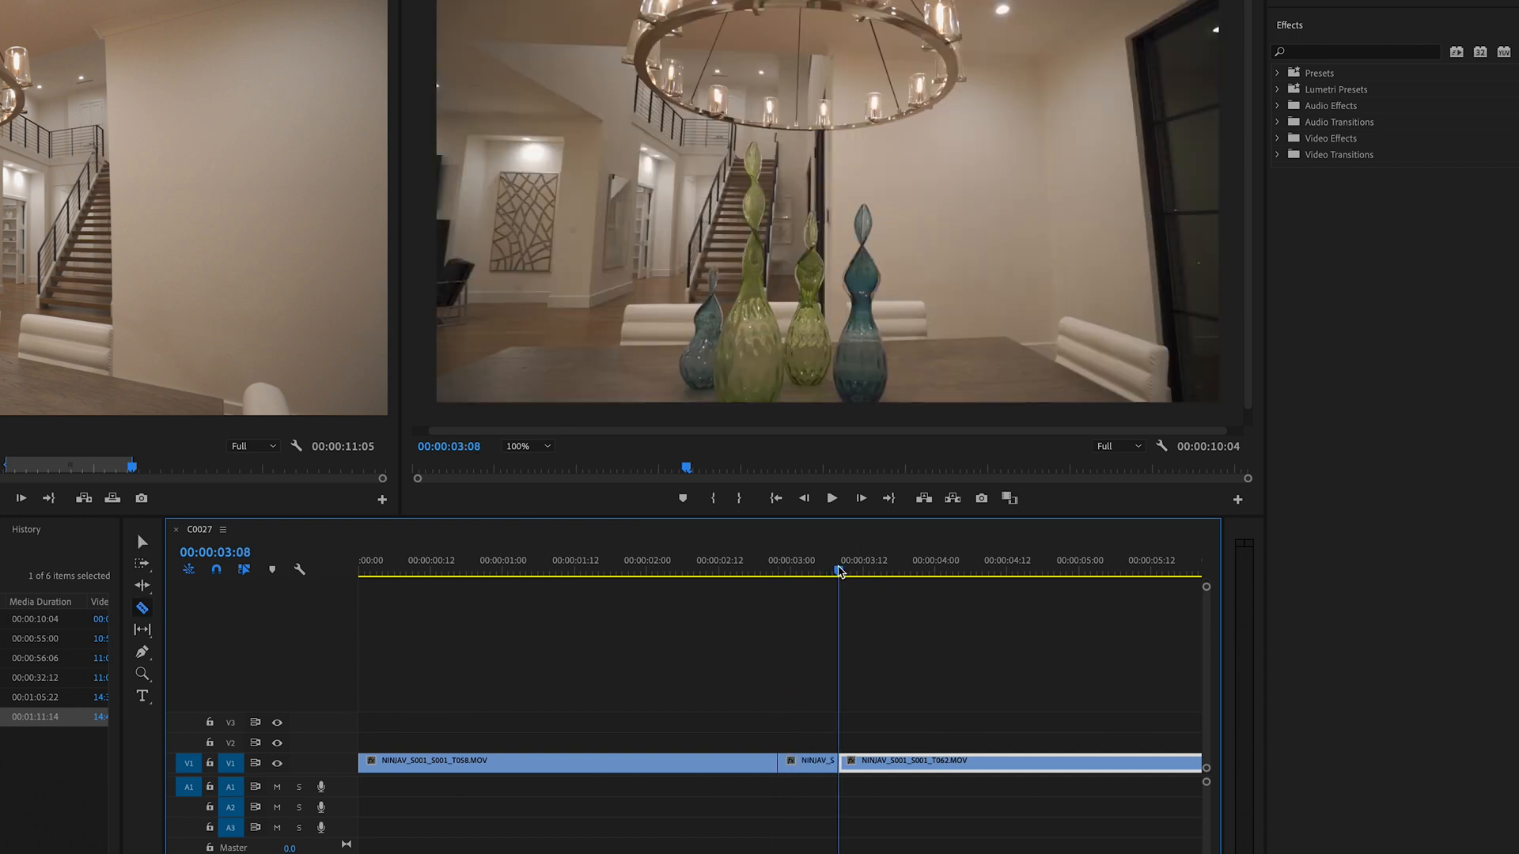
pyautogui.hotkey('shift', 'Right')
pyautogui.hotkey('shift', 'Right')
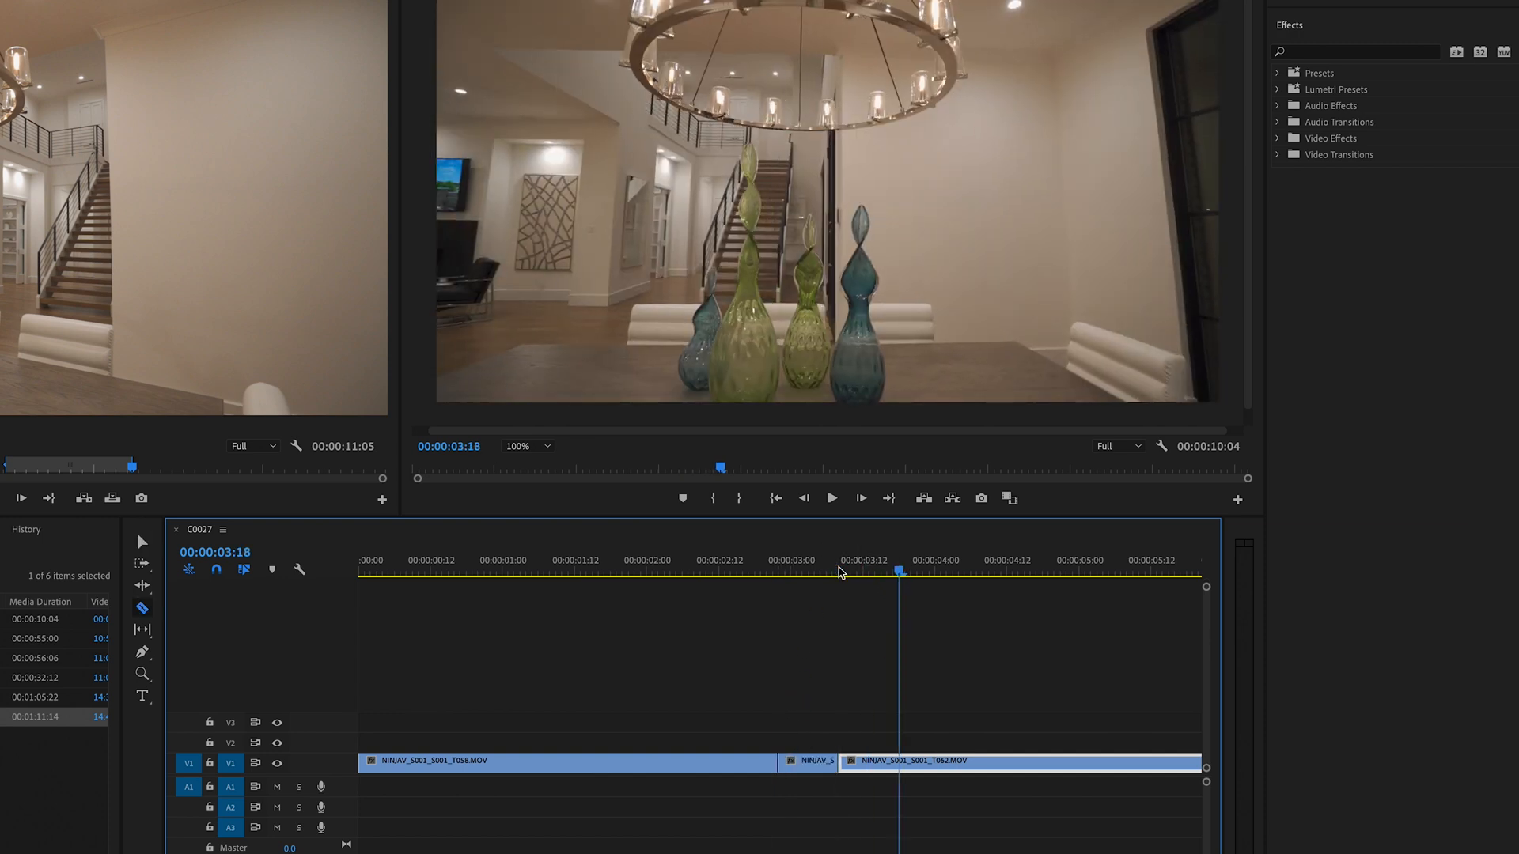
pyautogui.click(899, 763)
pyautogui.press('v')
pyautogui.click(815, 764)
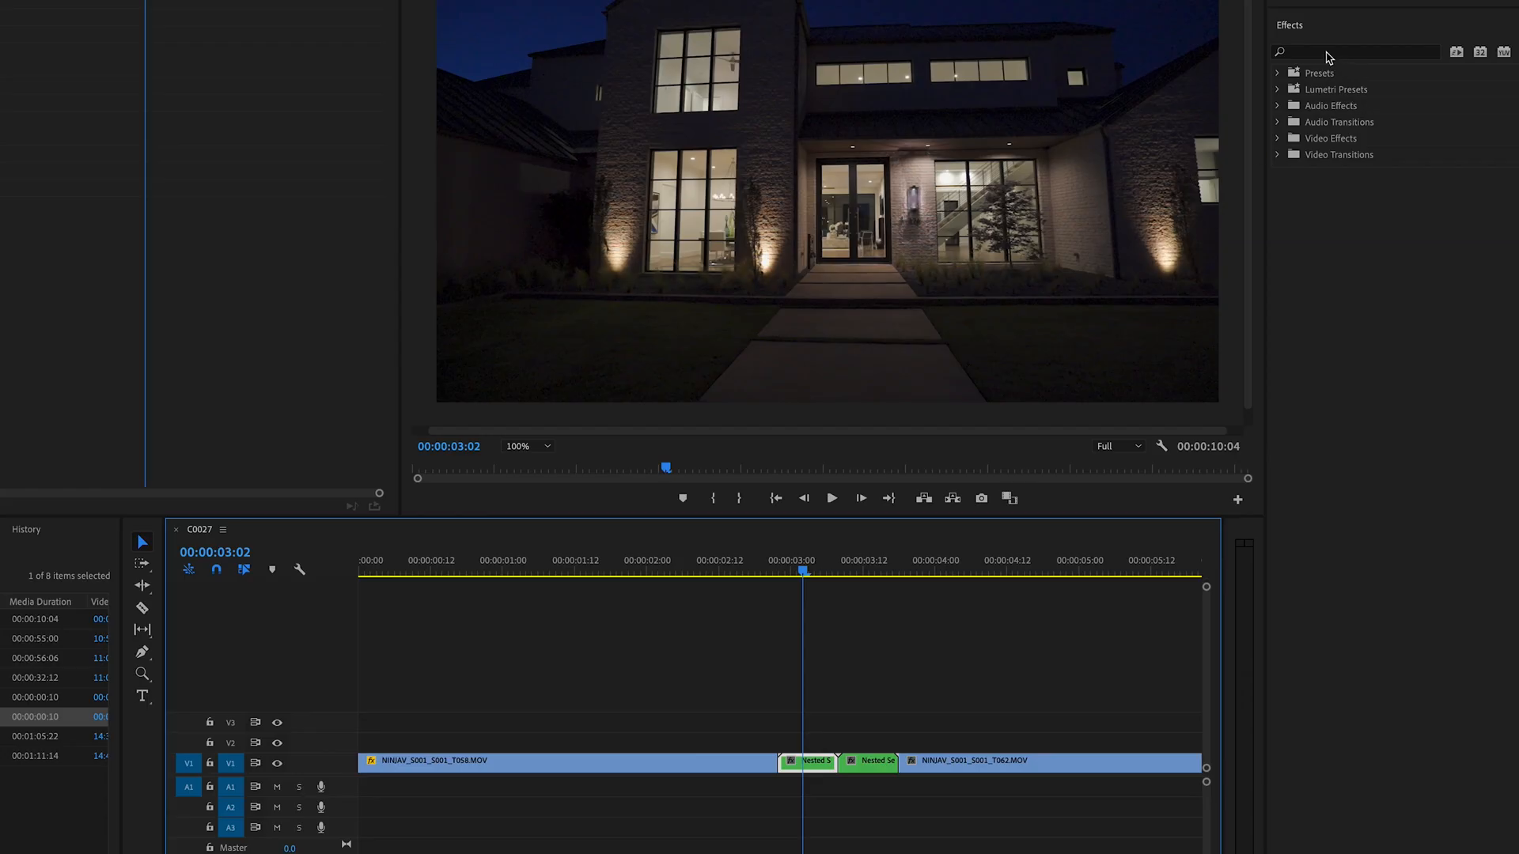
# Find the Transform video effect and apply it to the first nested sequence on V1.
pyautogui.click(1329, 54)
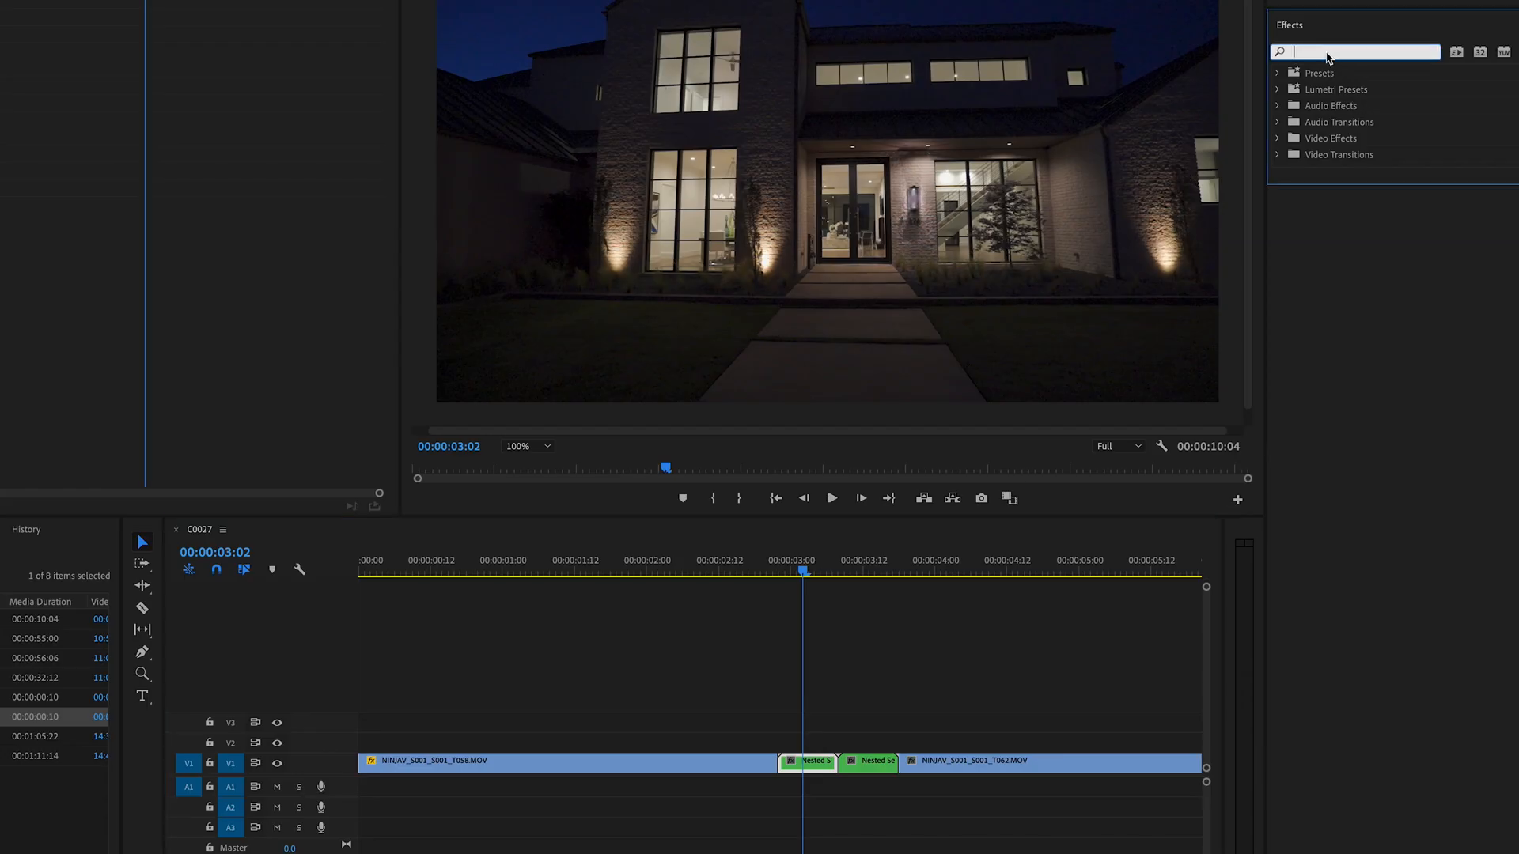
pyautogui.write('transf')
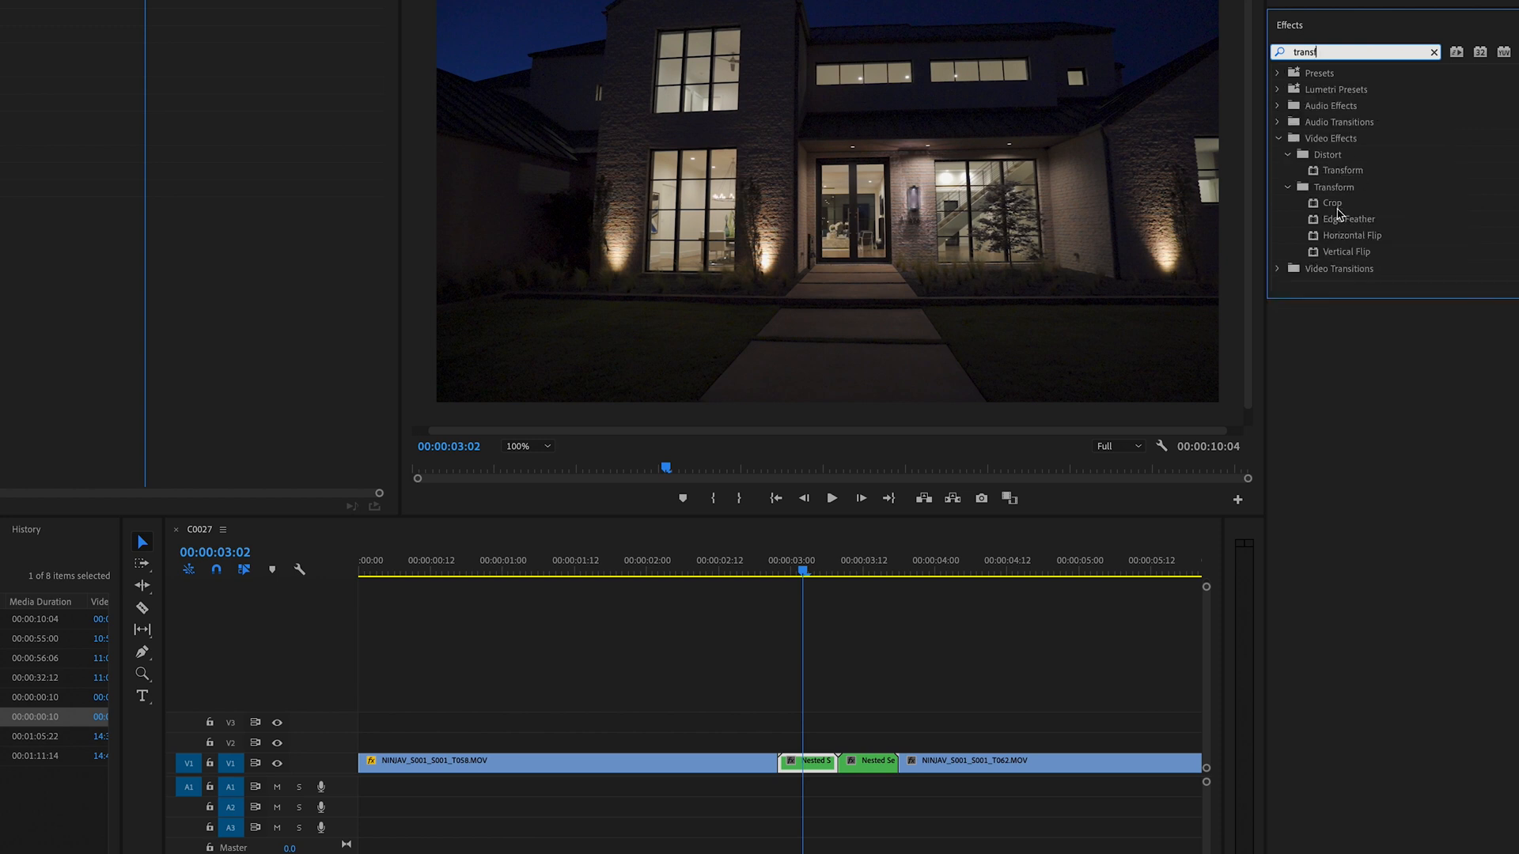
pyautogui.moveTo(1343, 170); pyautogui.dragTo(810, 764)
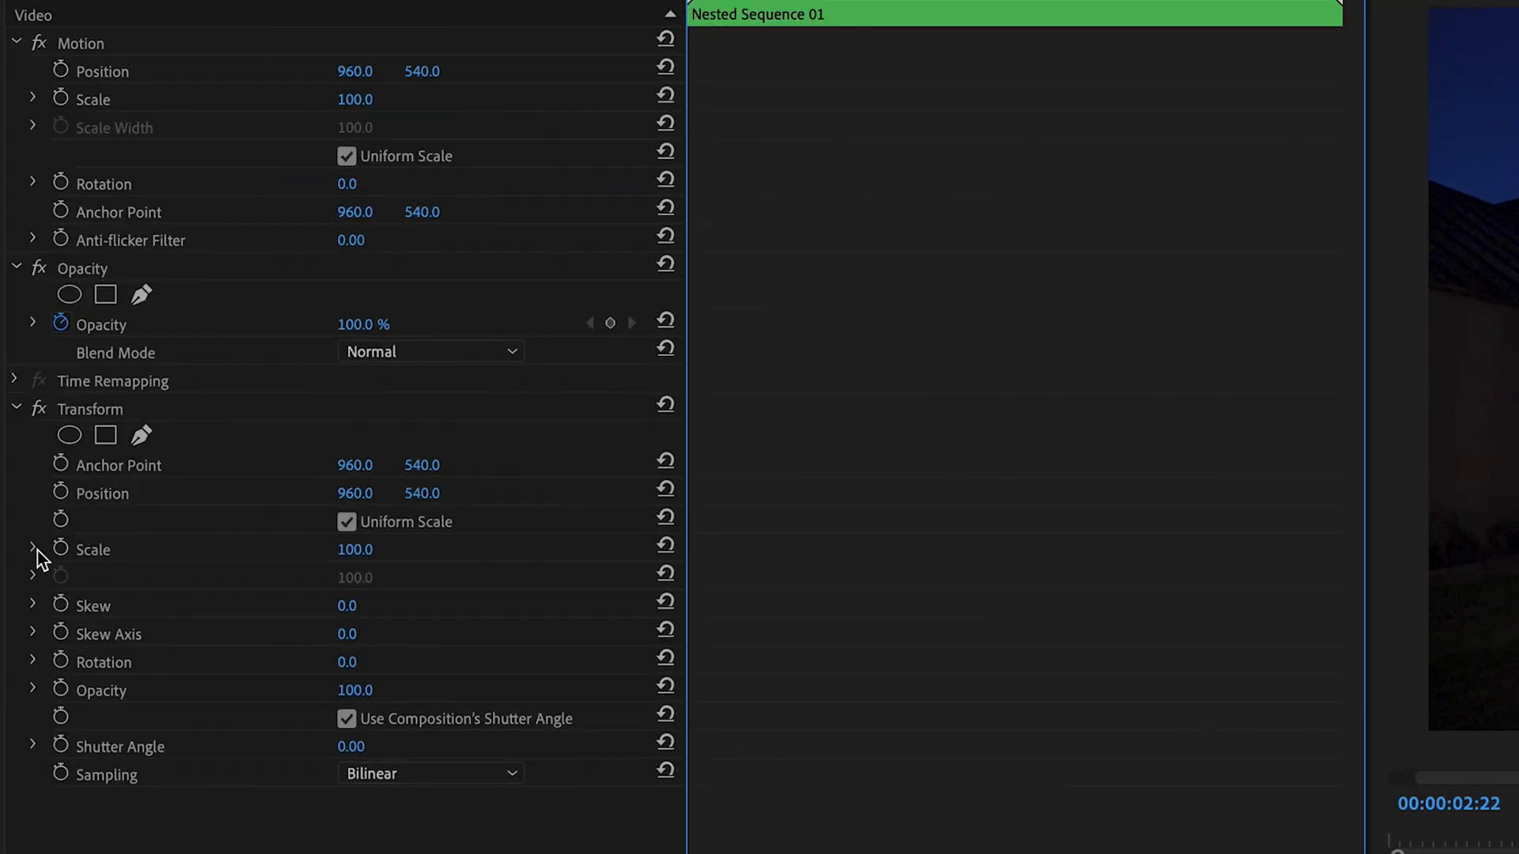
# Animate the Transform effect's Scale from 100 at the nested sequence's start to 175 at 00:00:03:07.
pyautogui.click(61, 548)
pyautogui.moveTo(1014, 4); pyautogui.dragTo(1274, 4)
pyautogui.click(351, 550)
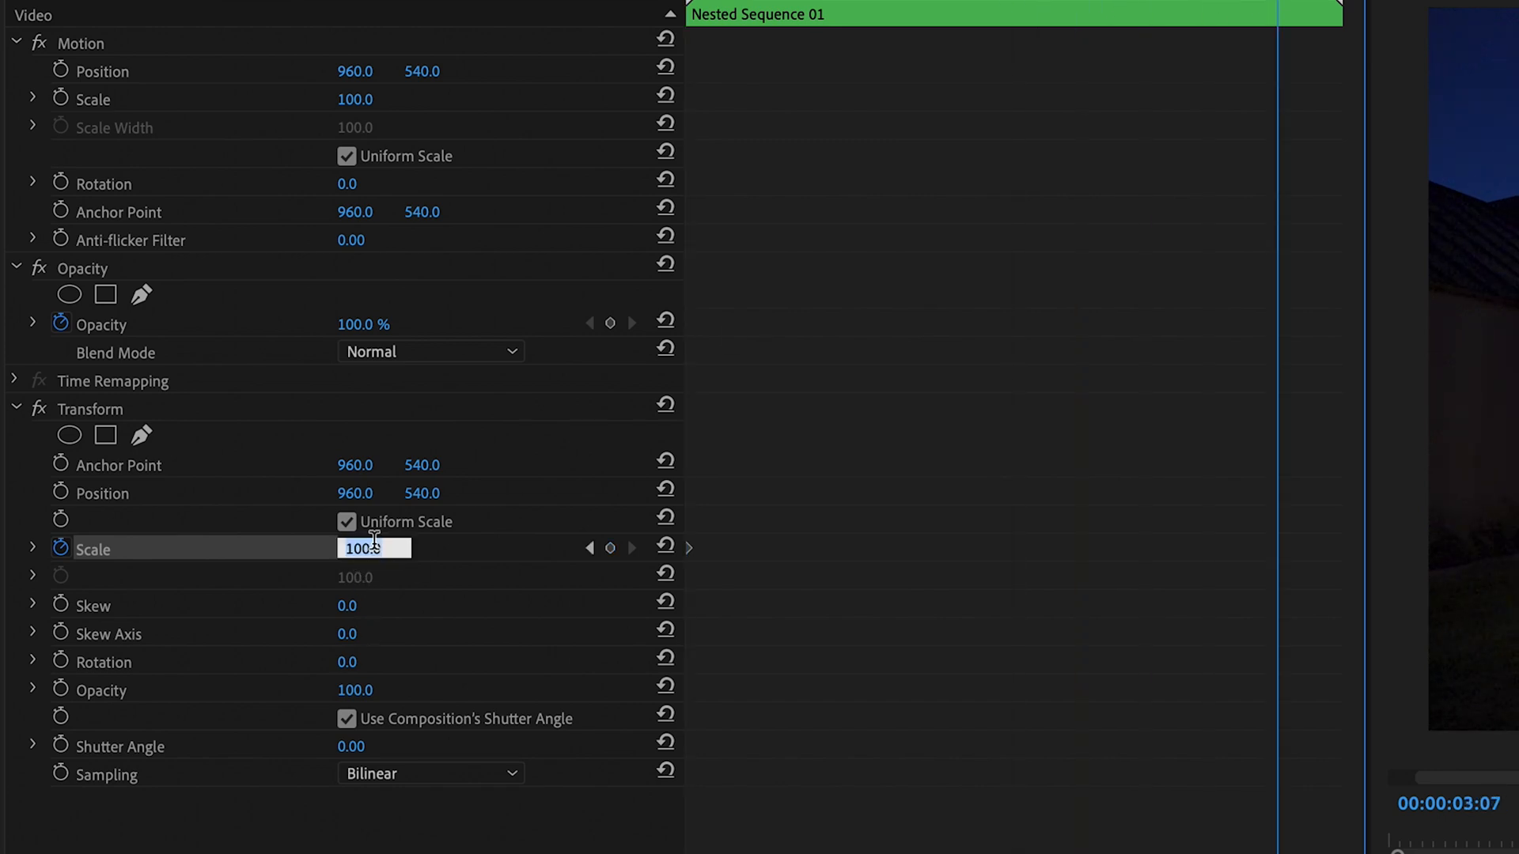
pyautogui.write('175')
pyautogui.press('Return')
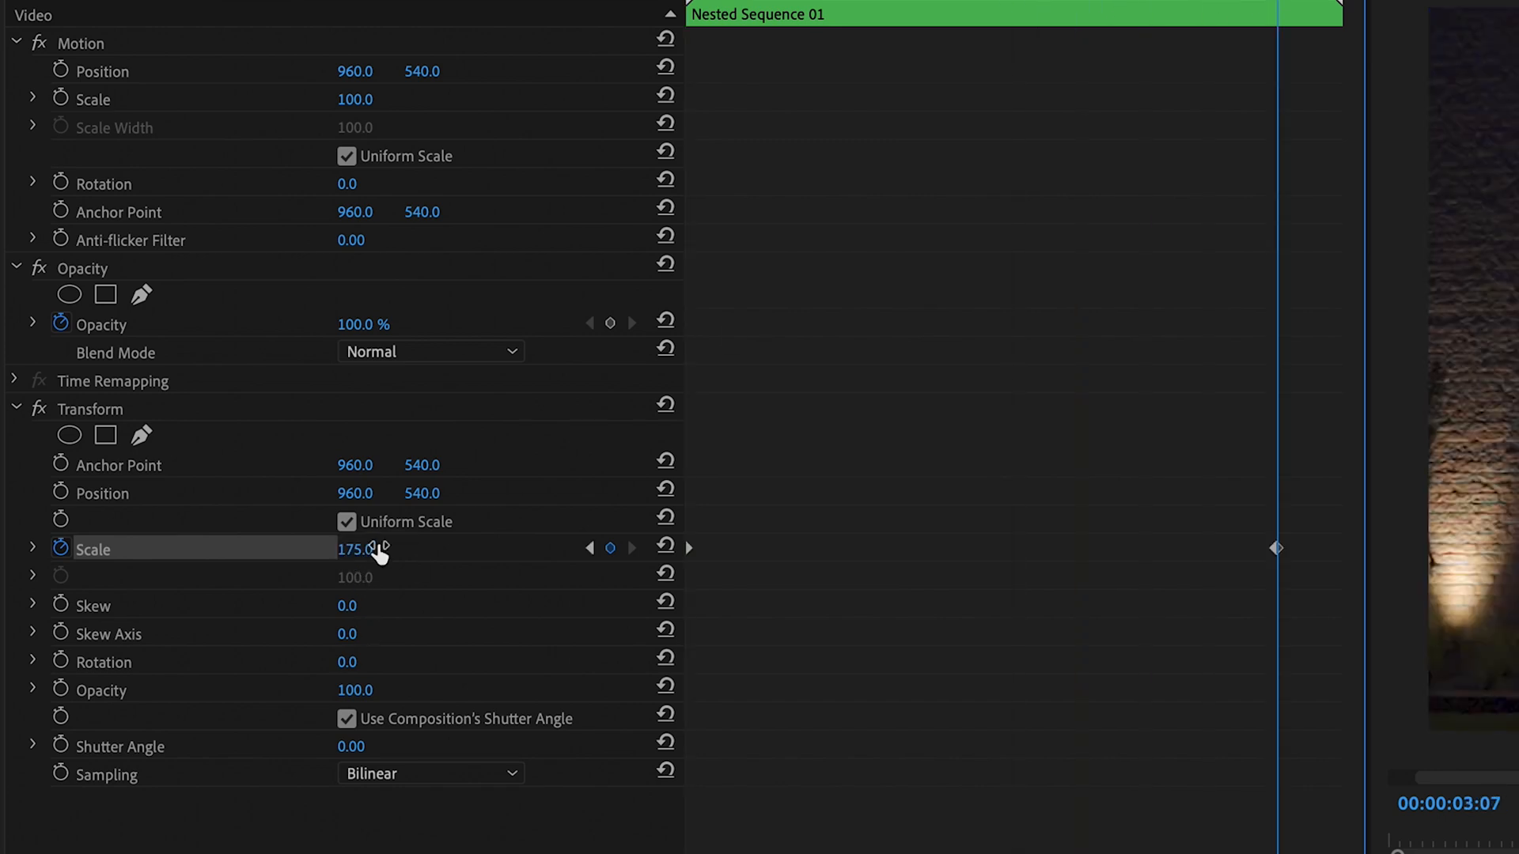
# Apply Ease In to the ending Scale keyframe and Ease Out to the starting Scale keyframe.
pyautogui.rightClick(1277, 550)
pyautogui.click(1336, 770)
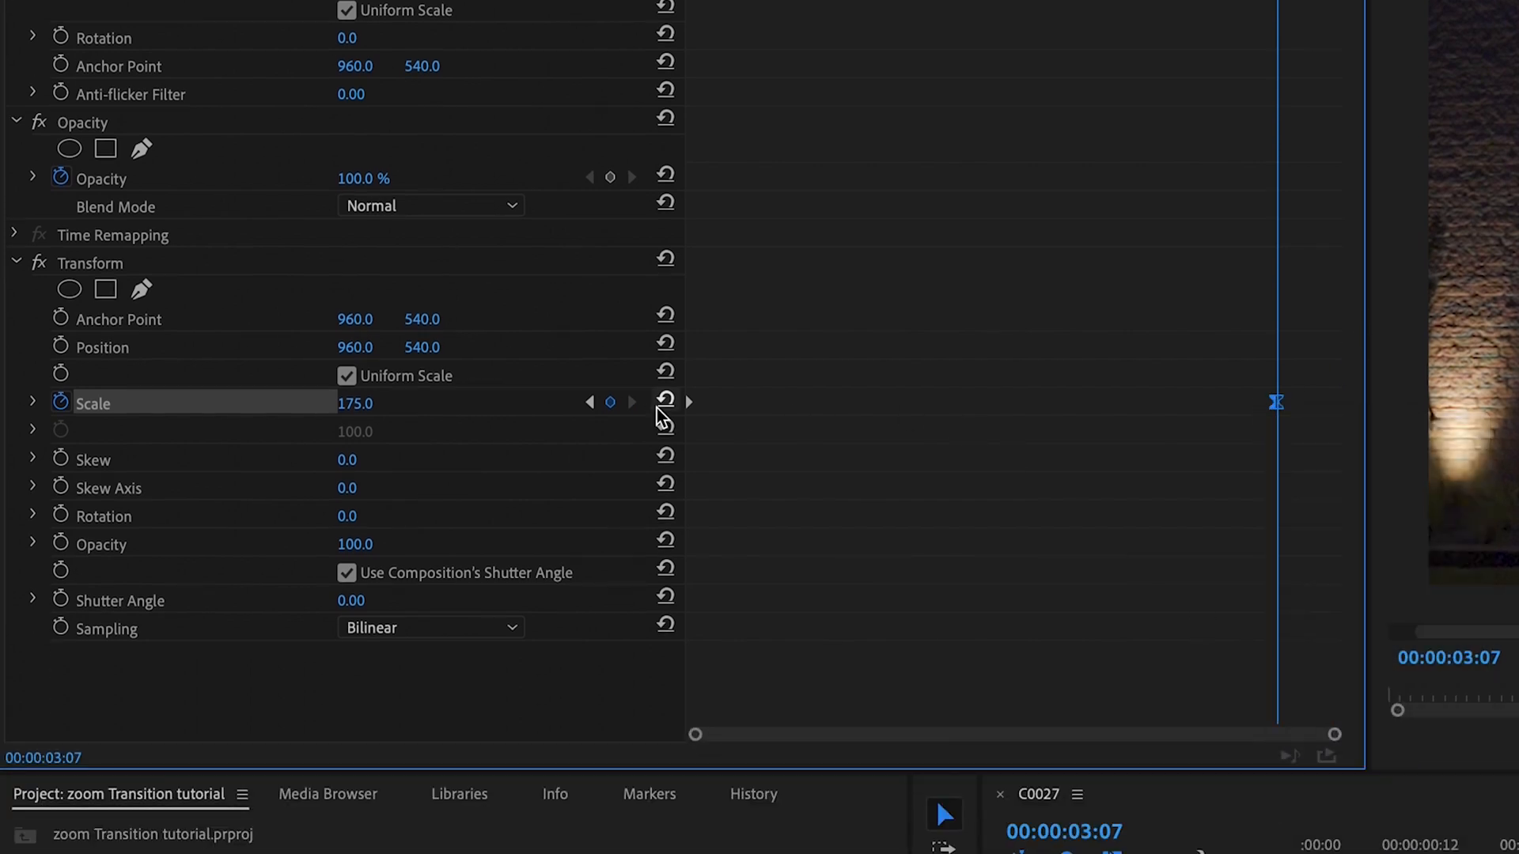
pyautogui.rightClick(688, 405)
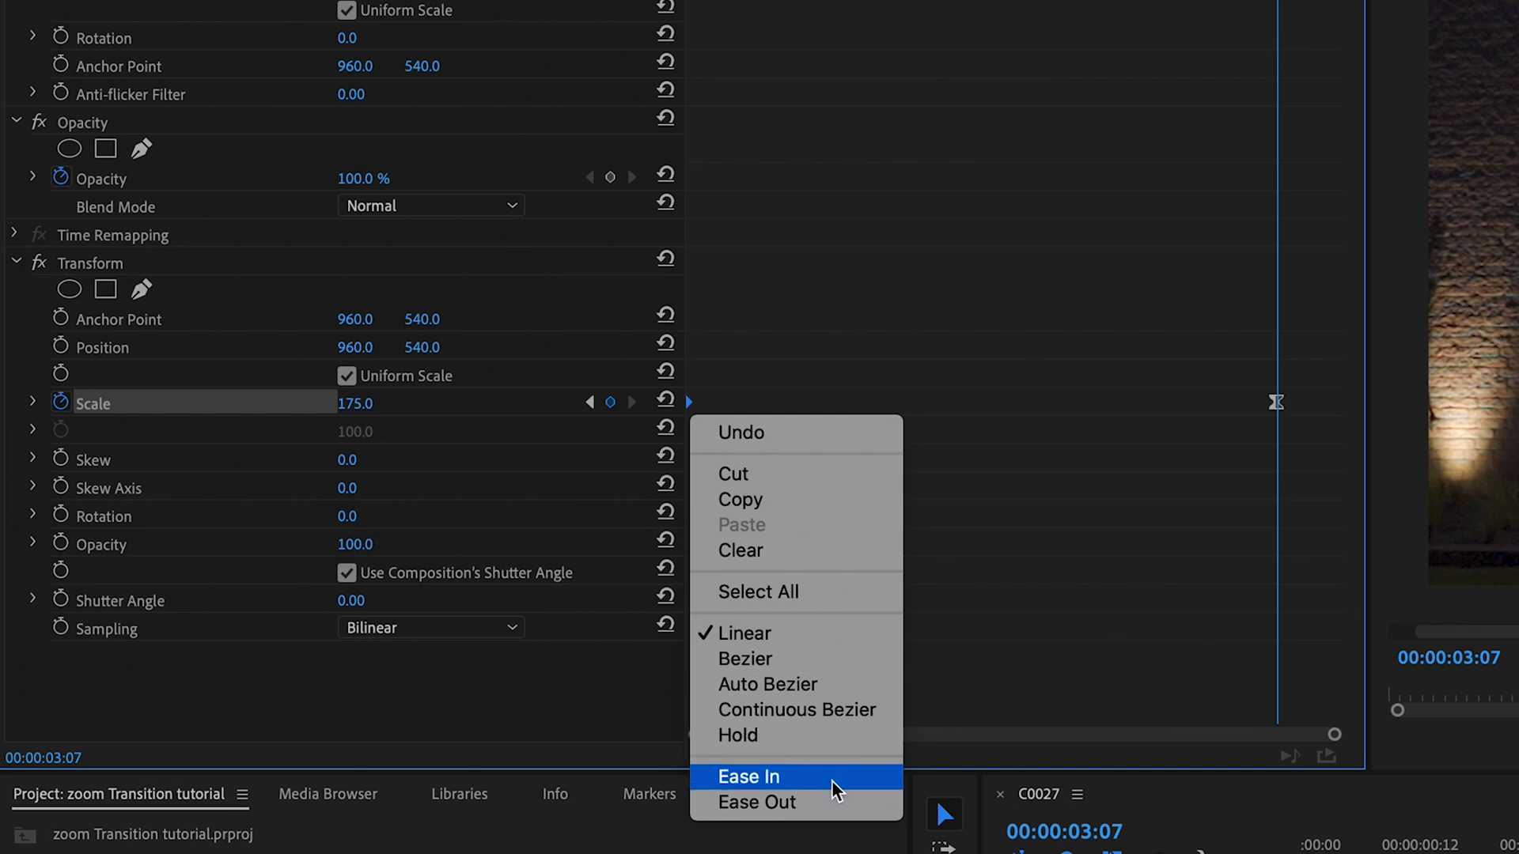
pyautogui.click(830, 803)
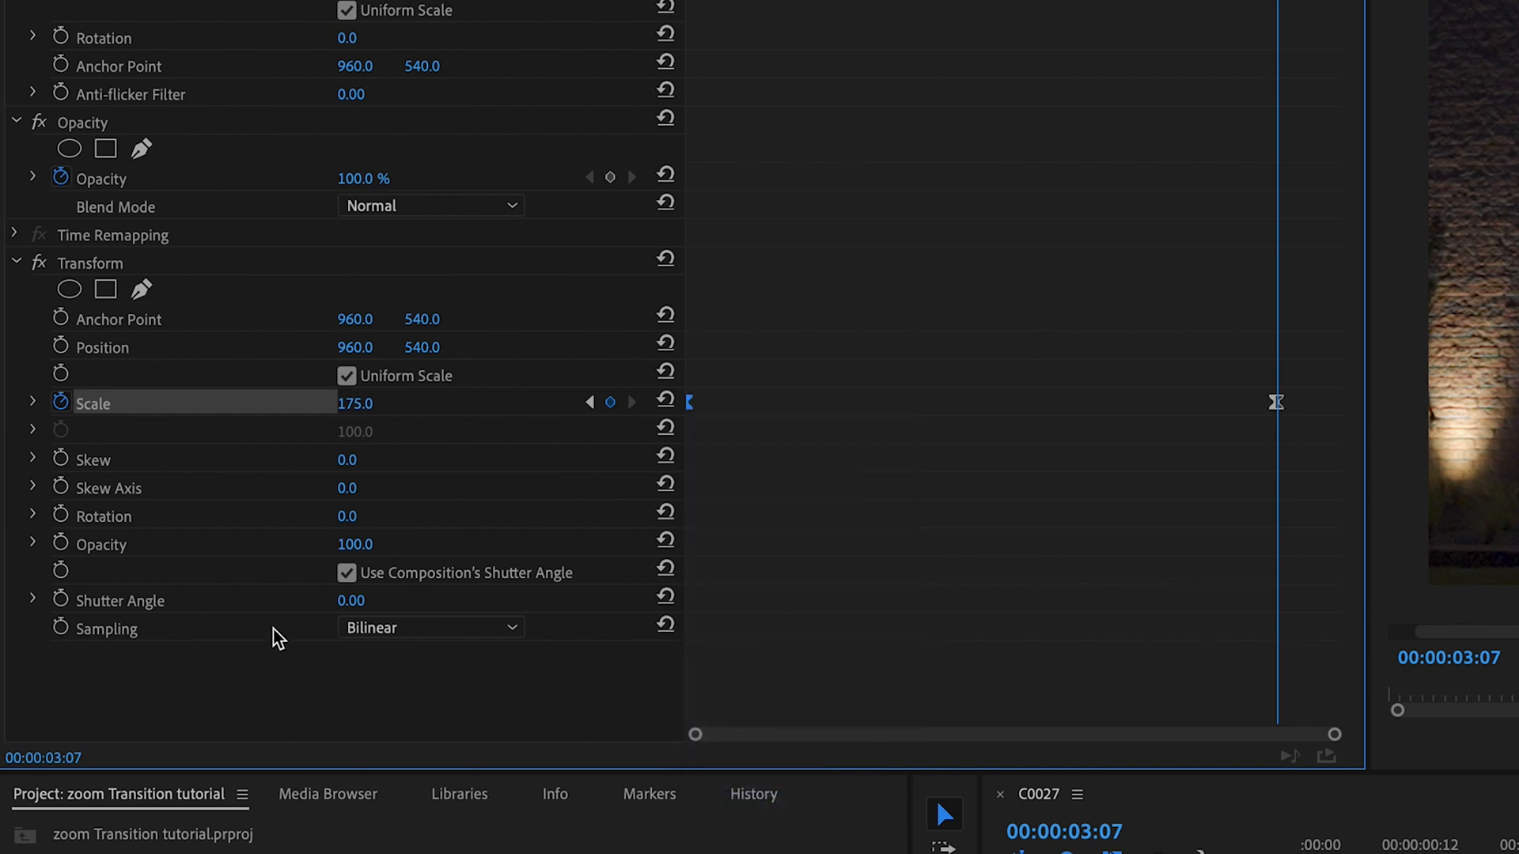
# Reshape the Transform Scale velocity curve by lengthening the starting keyframe's handle so the zoom accelerates toward the end.
pyautogui.click(33, 403)
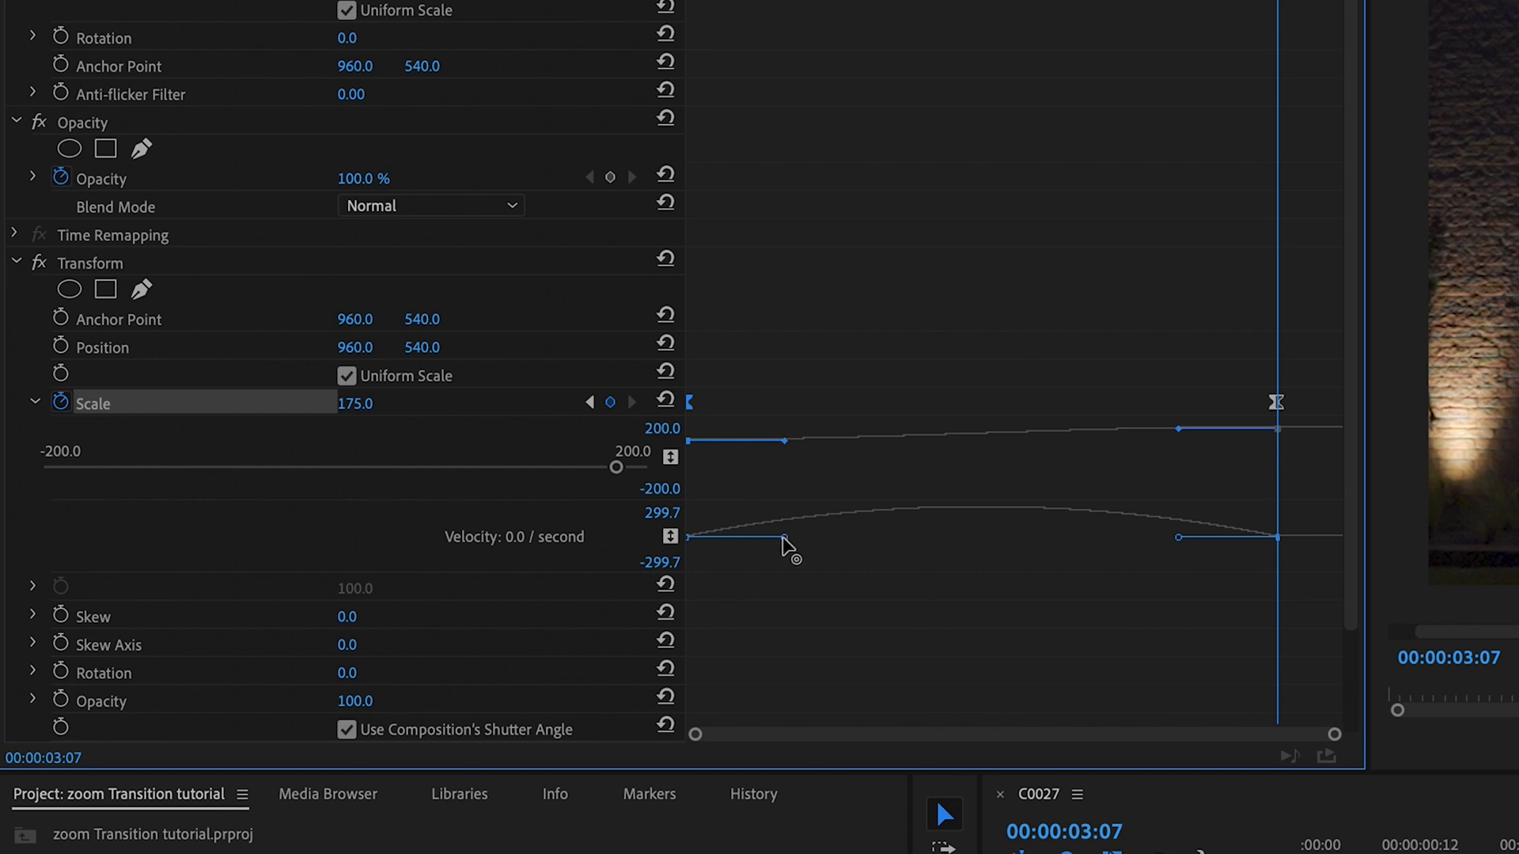
pyautogui.moveTo(783, 540); pyautogui.dragTo(1255, 546)
pyautogui.click(754, 0)
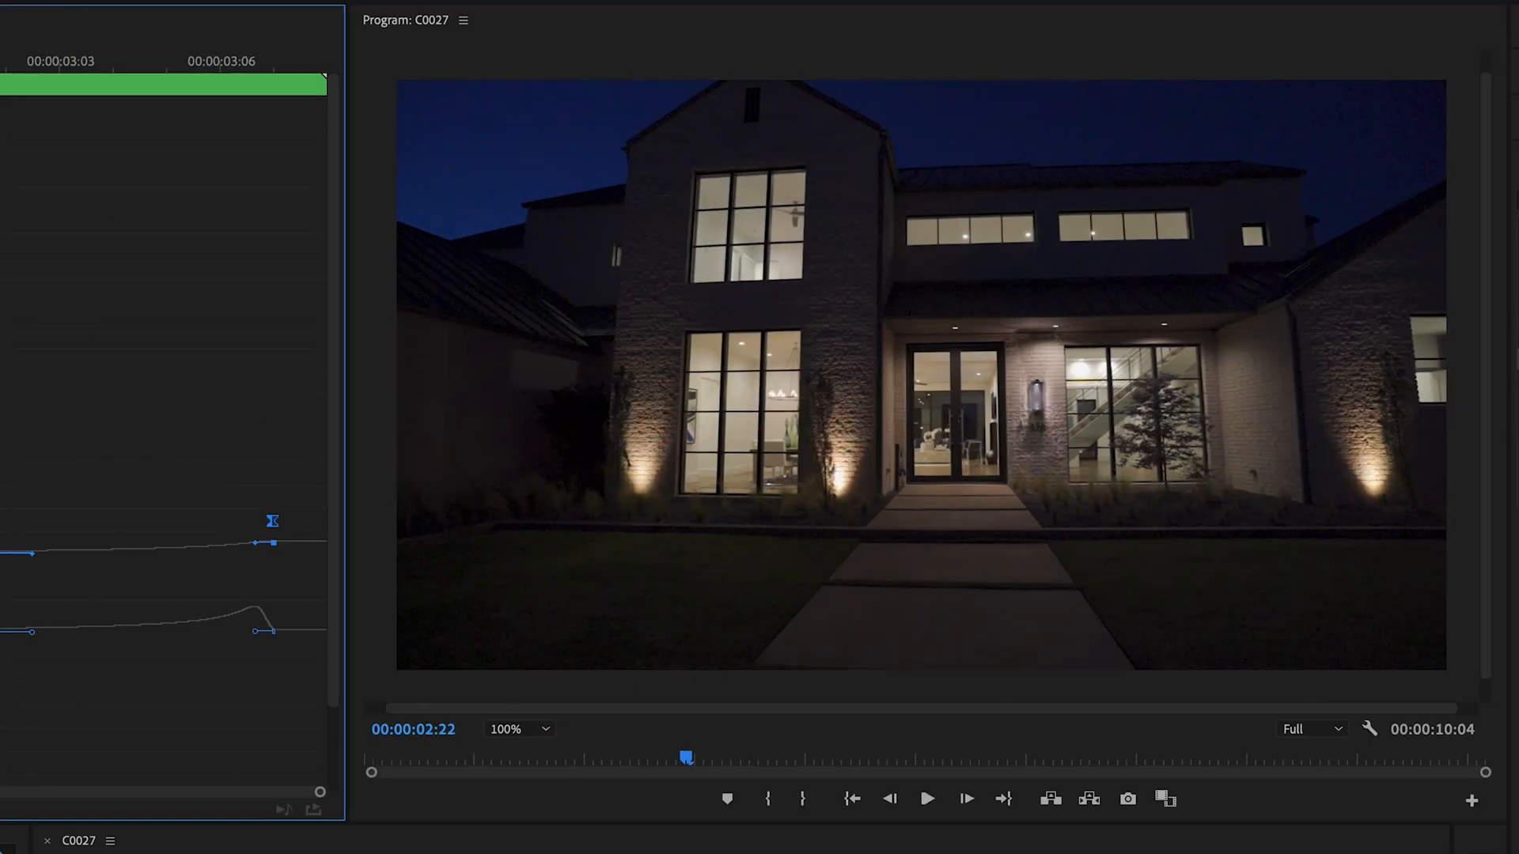
# Play back the zoom on the first nested sequence to review its acceleration.
pyautogui.scroll(-3, 454, 479)
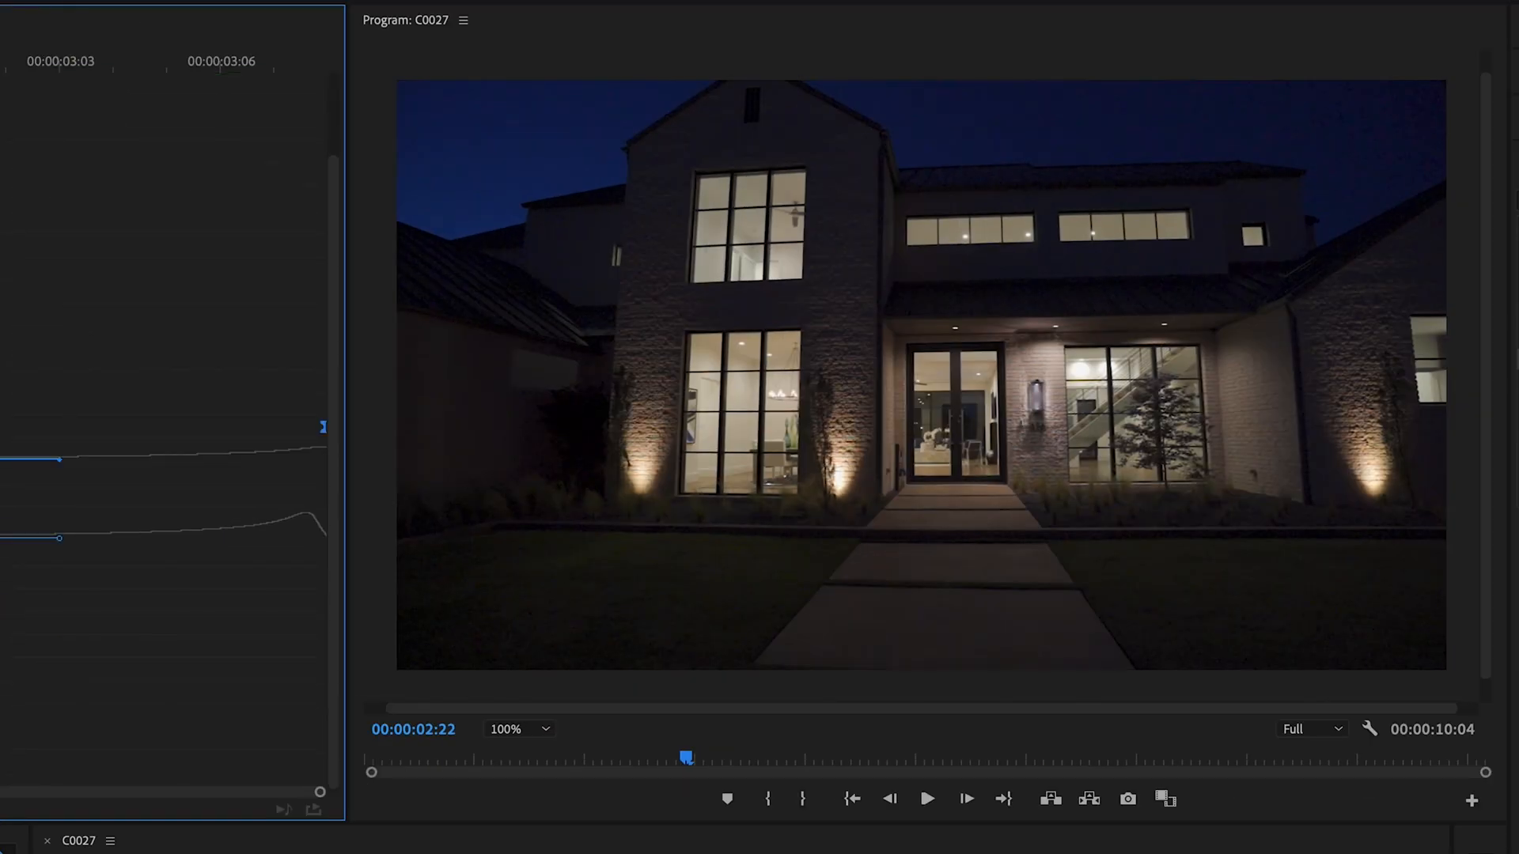
pyautogui.press('space')
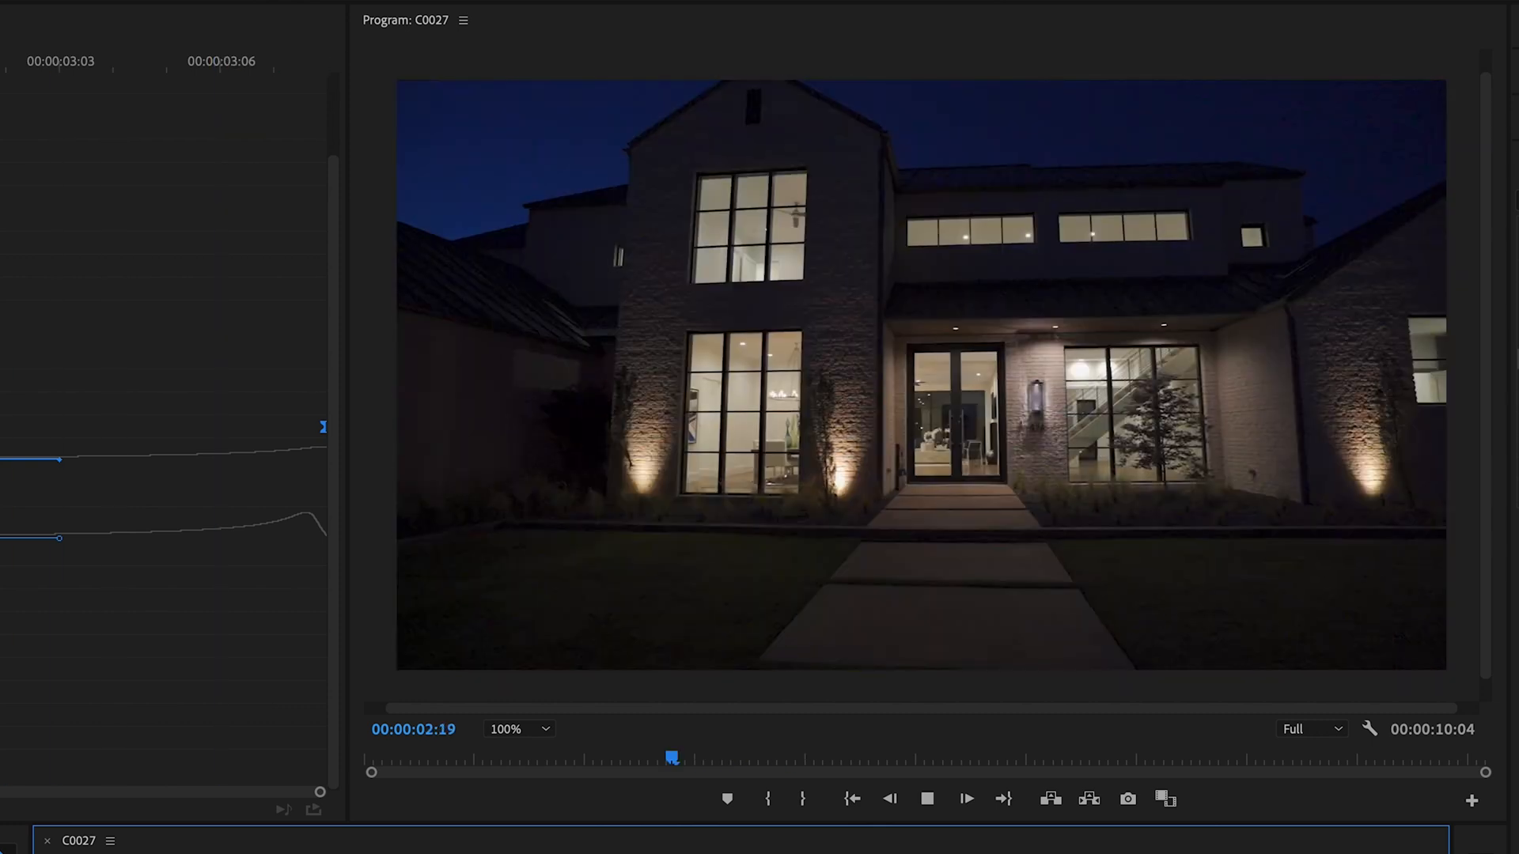
pyautogui.press('space')
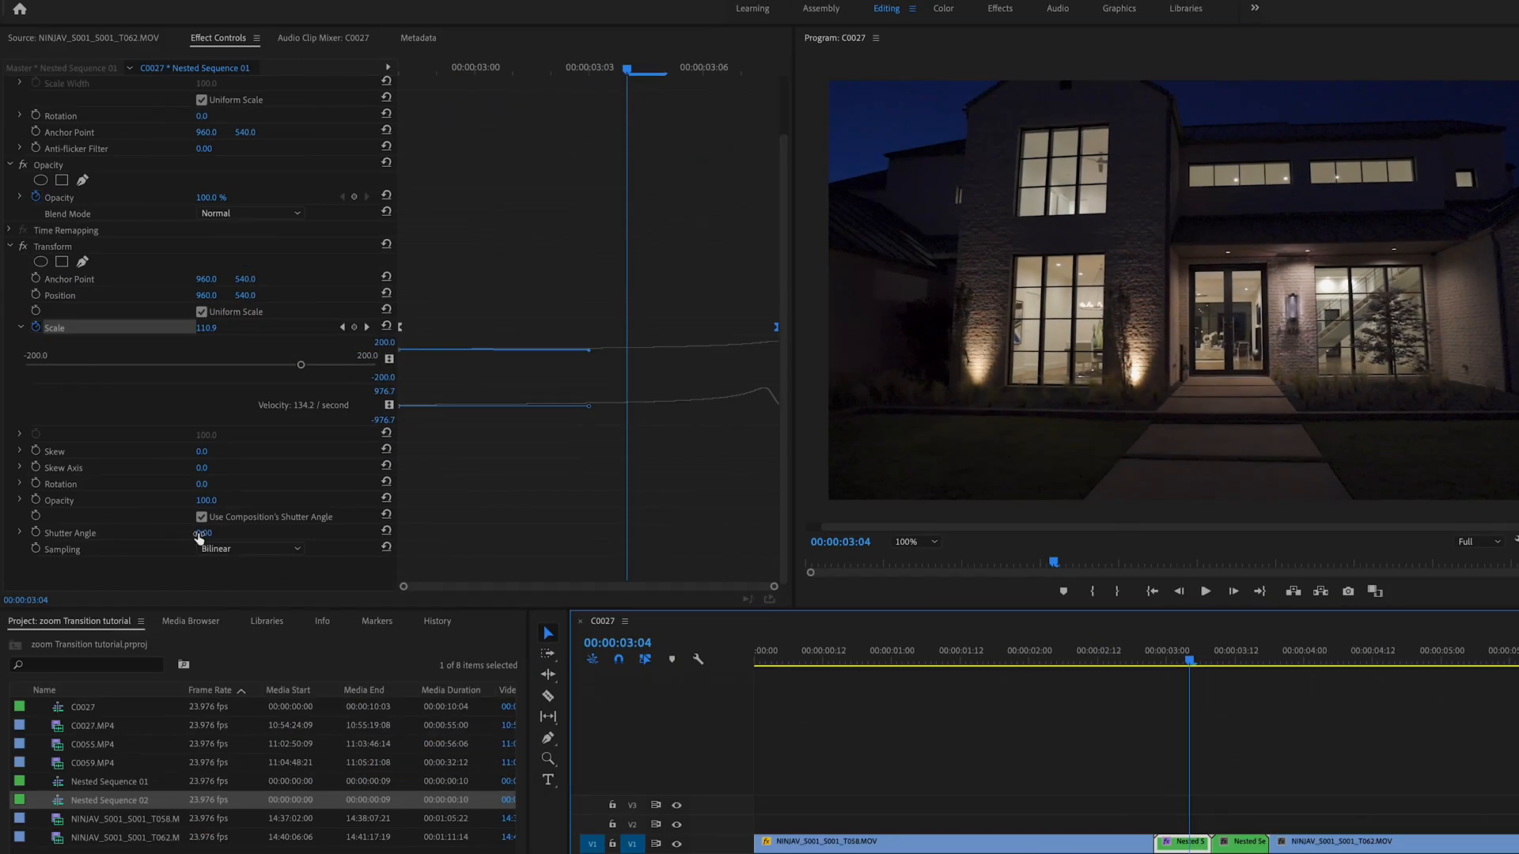
# Set the Transform effect's Shutter Angle to 360 and preview the motion blur on the zoom.
pyautogui.click(204, 533)
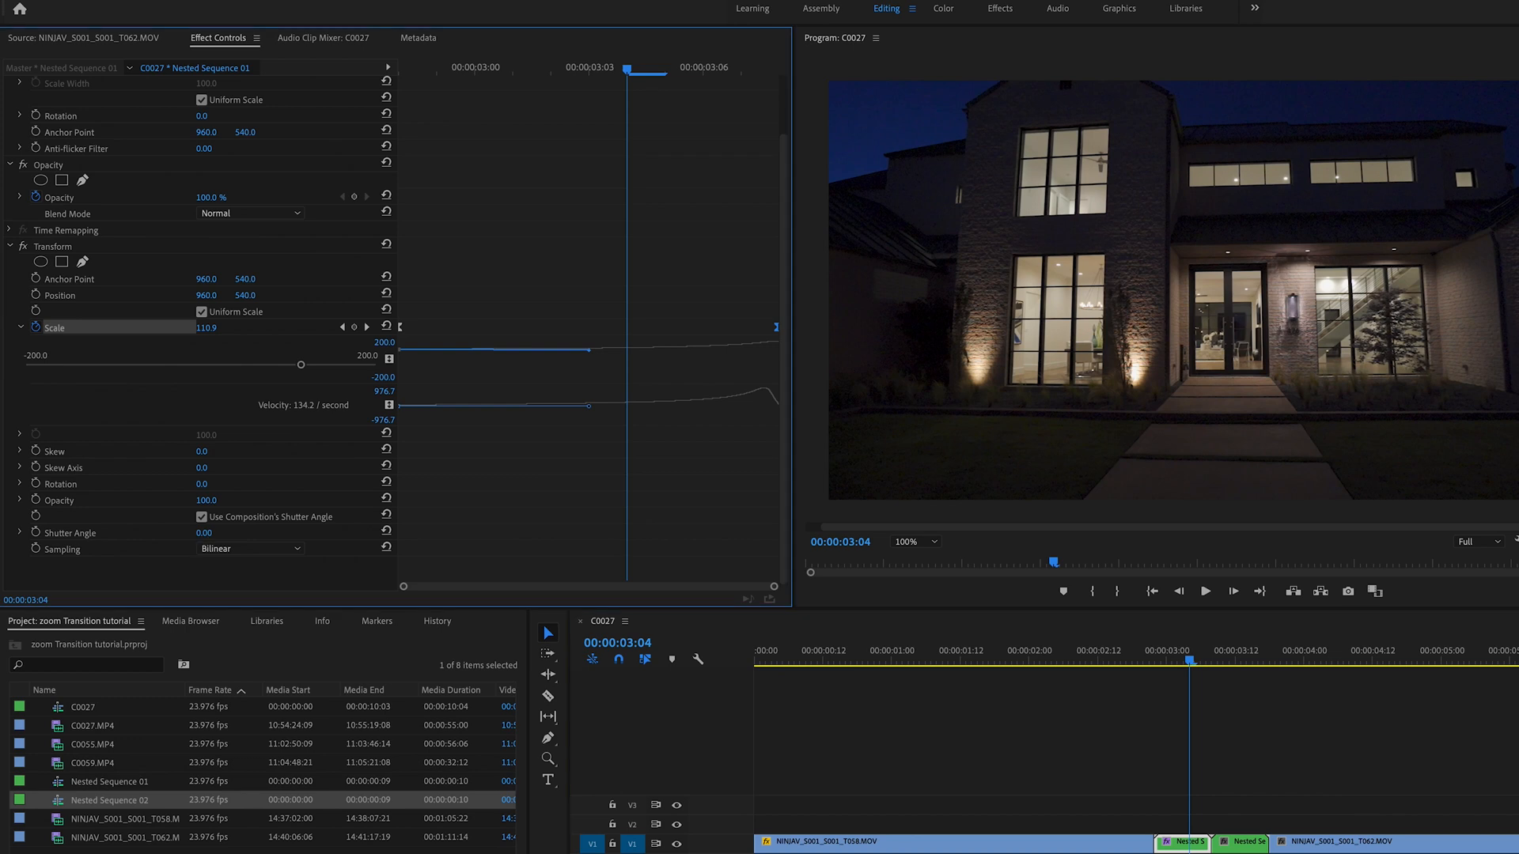
pyautogui.write('360')
pyautogui.press('Return')
pyautogui.press('space')
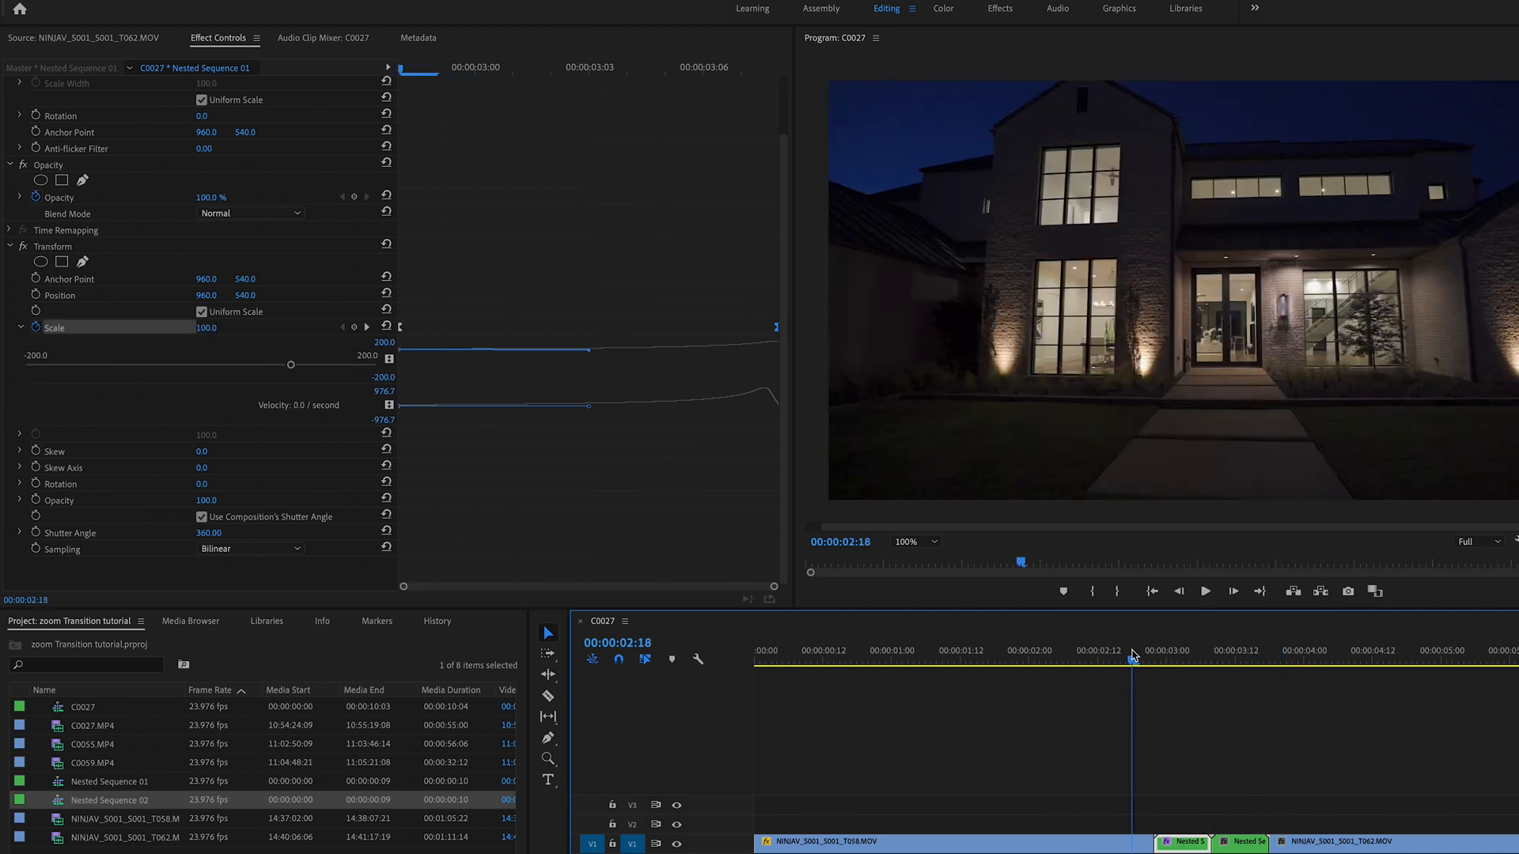
pyautogui.click(1177, 655)
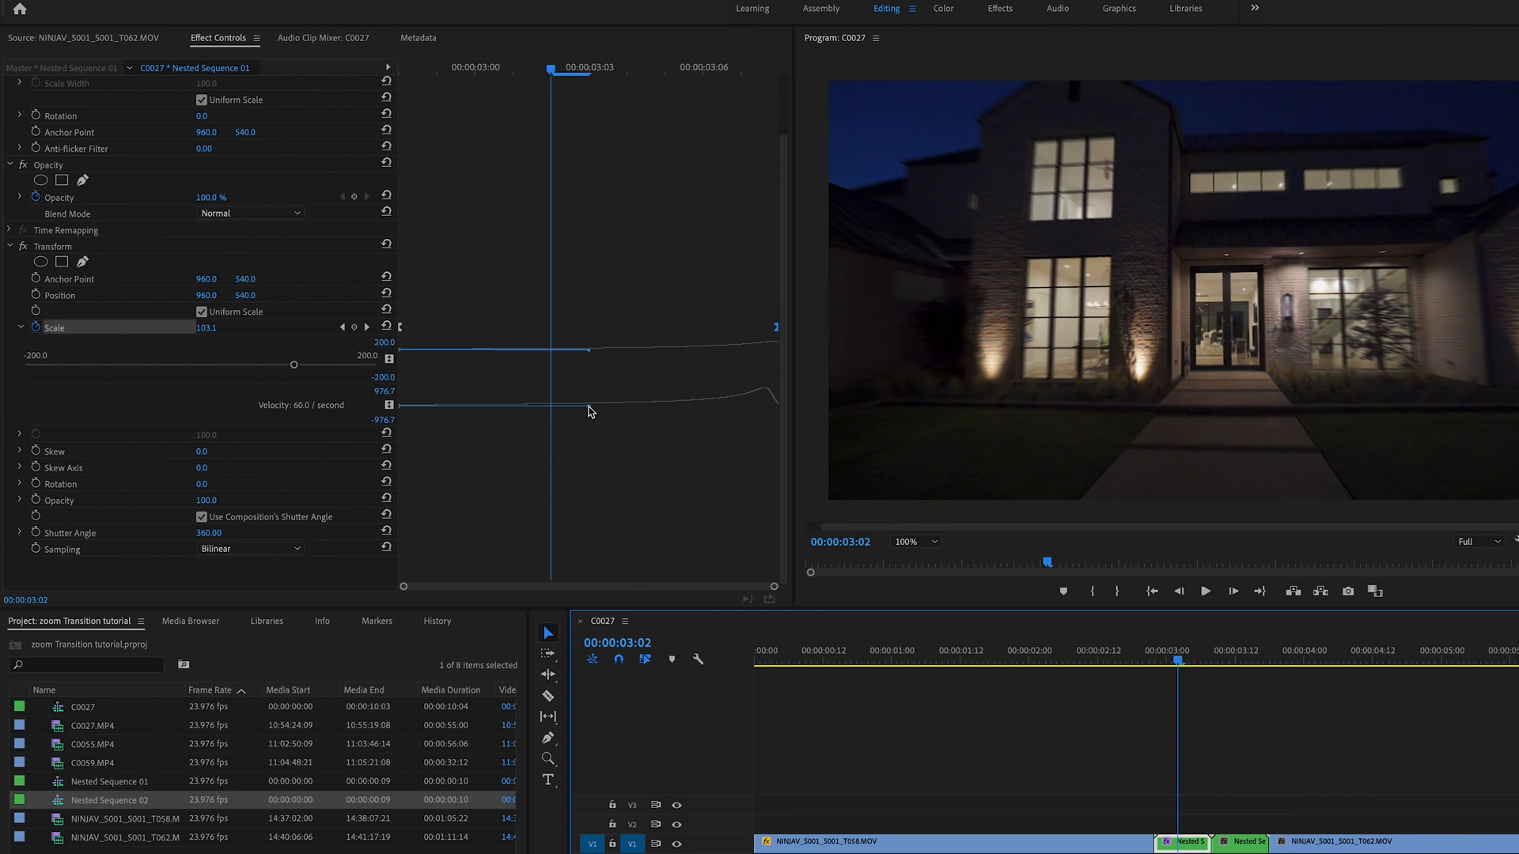
pyautogui.click(397, 70)
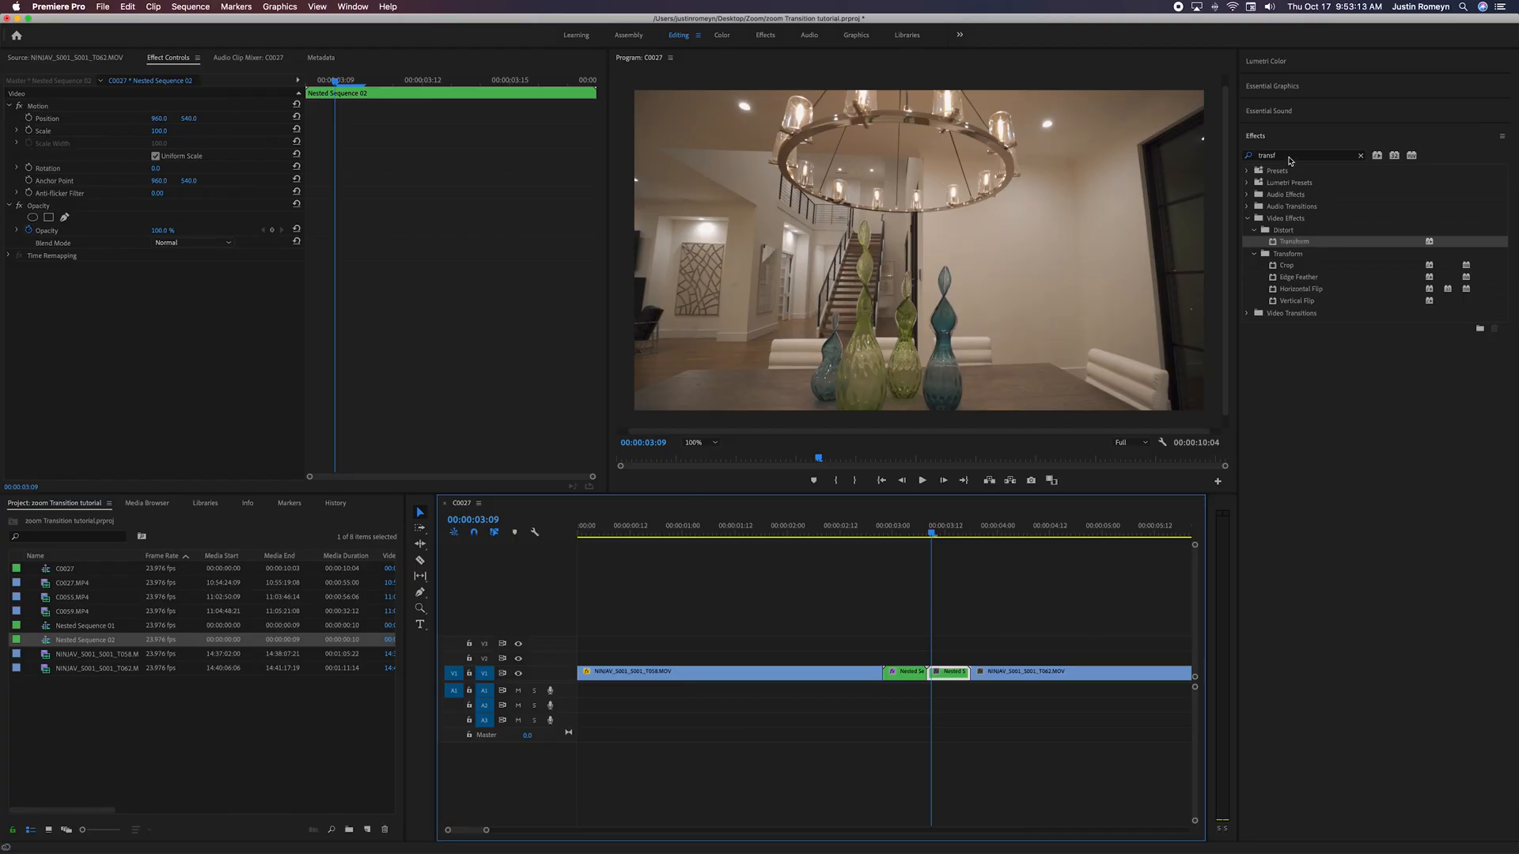
# Find the Replicate effect and apply it to the second nested sequence.
pyautogui.click(1290, 159)
pyautogui.write('replic')
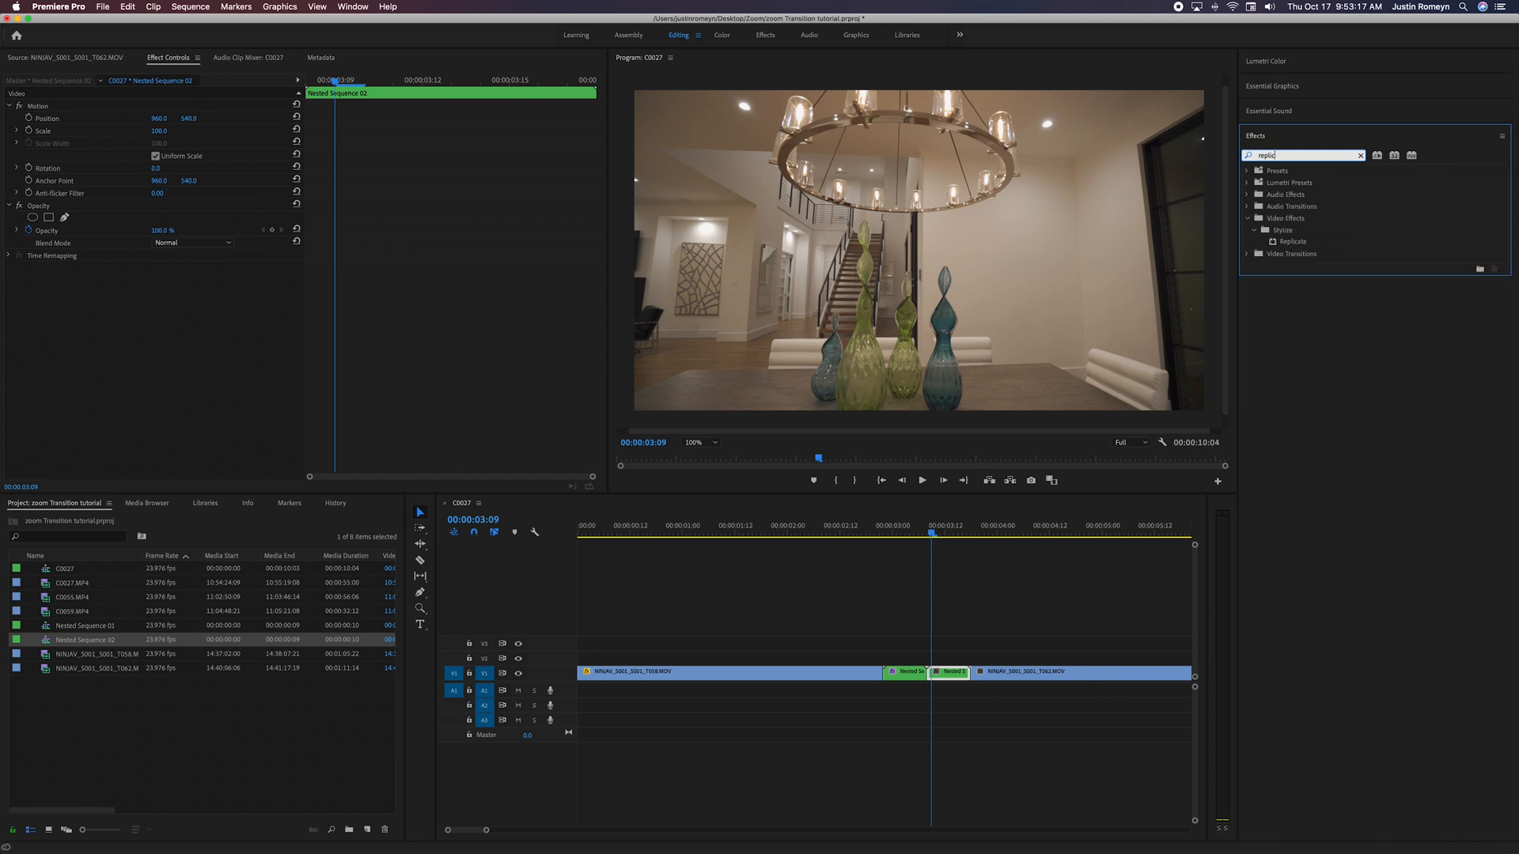
pyautogui.moveTo(1288, 241); pyautogui.dragTo(952, 675)
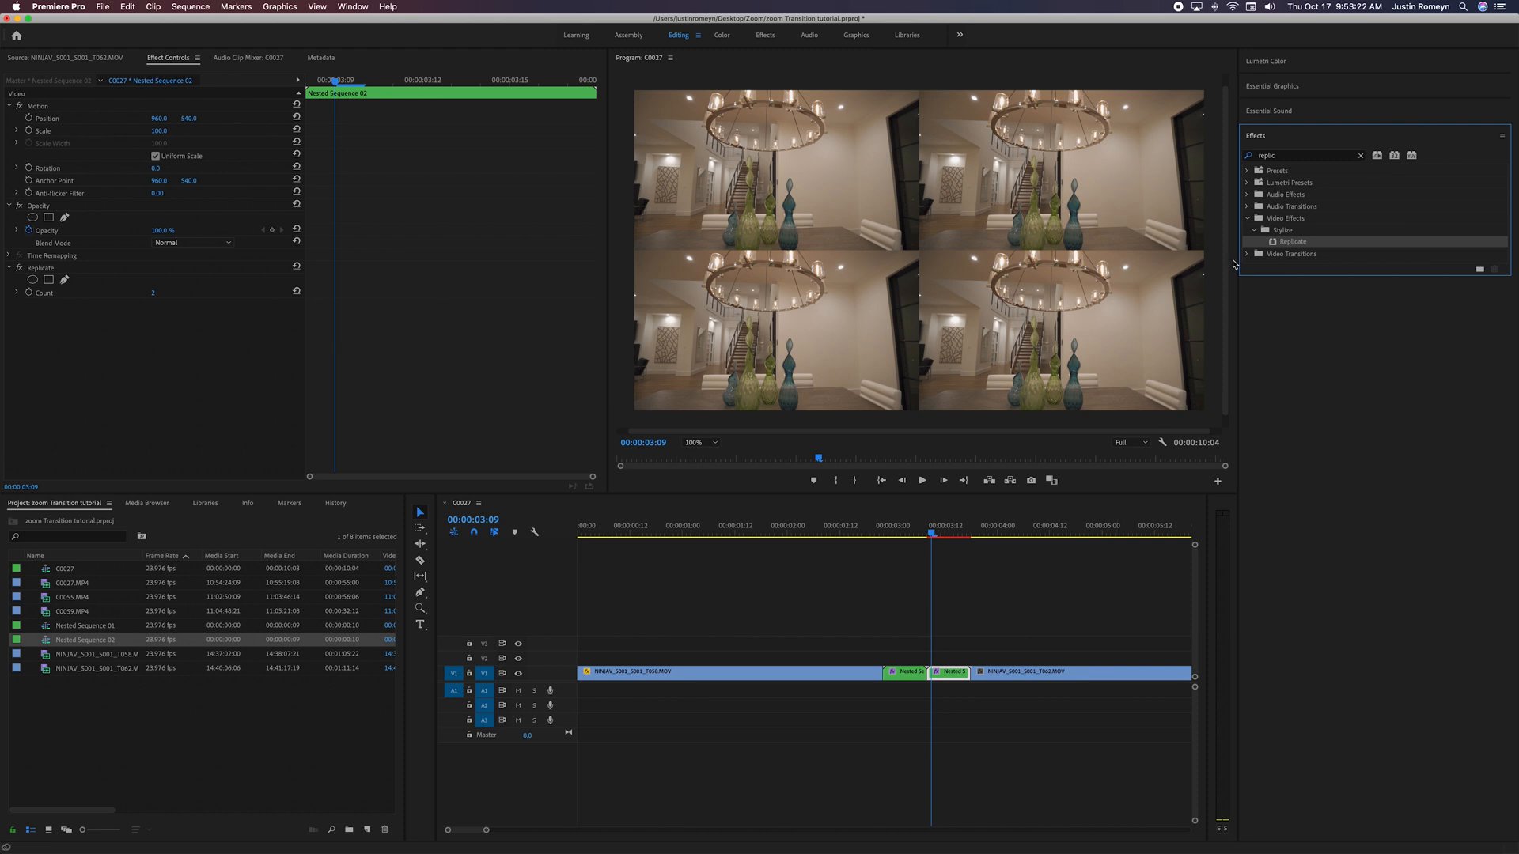
# Find the Offset effect and add it to the second nested sequence.
pyautogui.click(1289, 158)
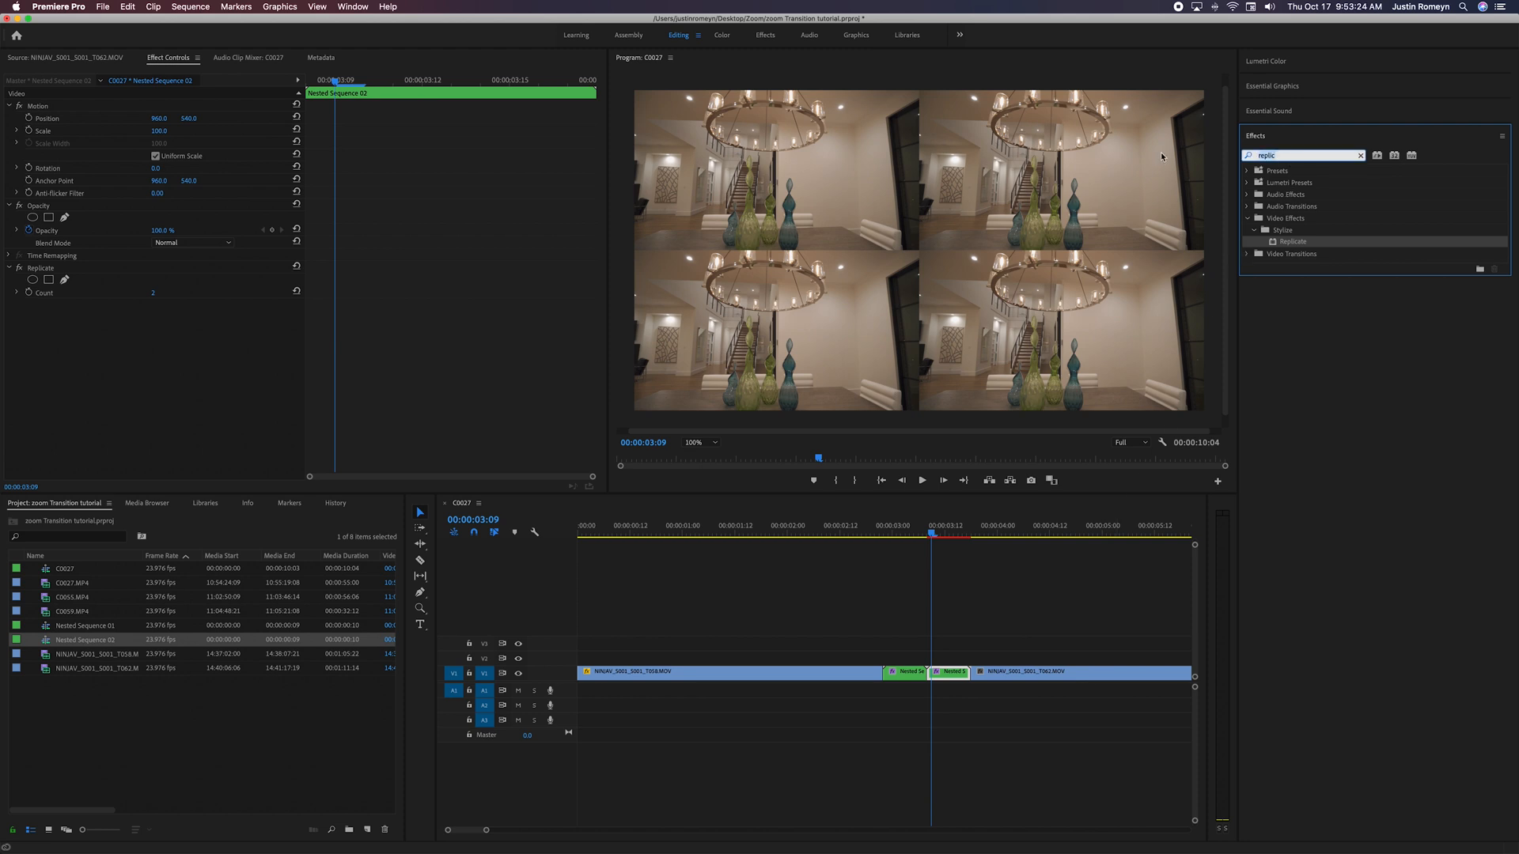
pyautogui.write('offset')
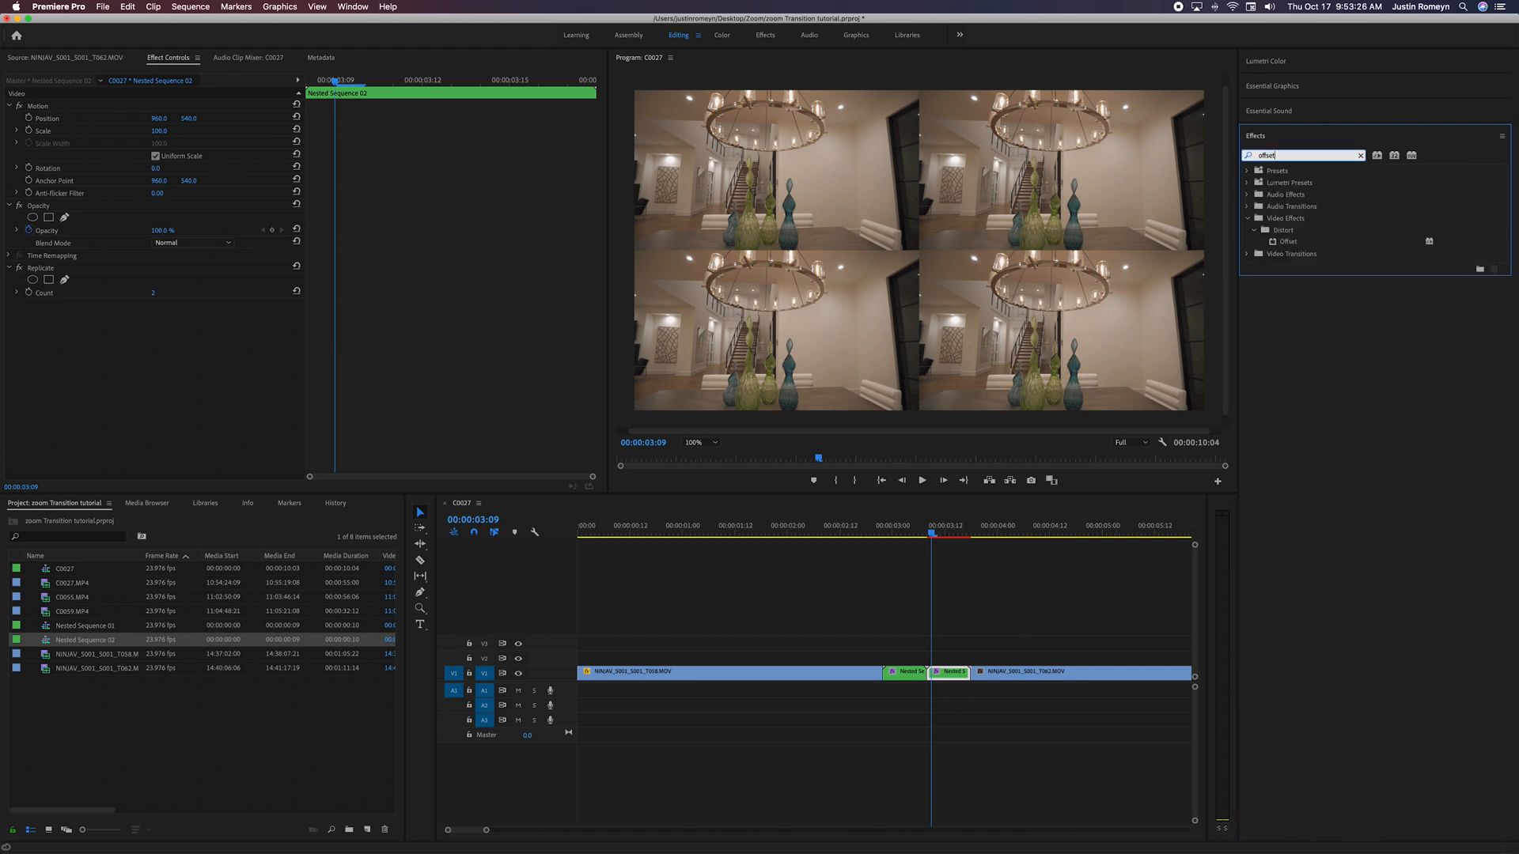
pyautogui.moveTo(1290, 242); pyautogui.dragTo(949, 673)
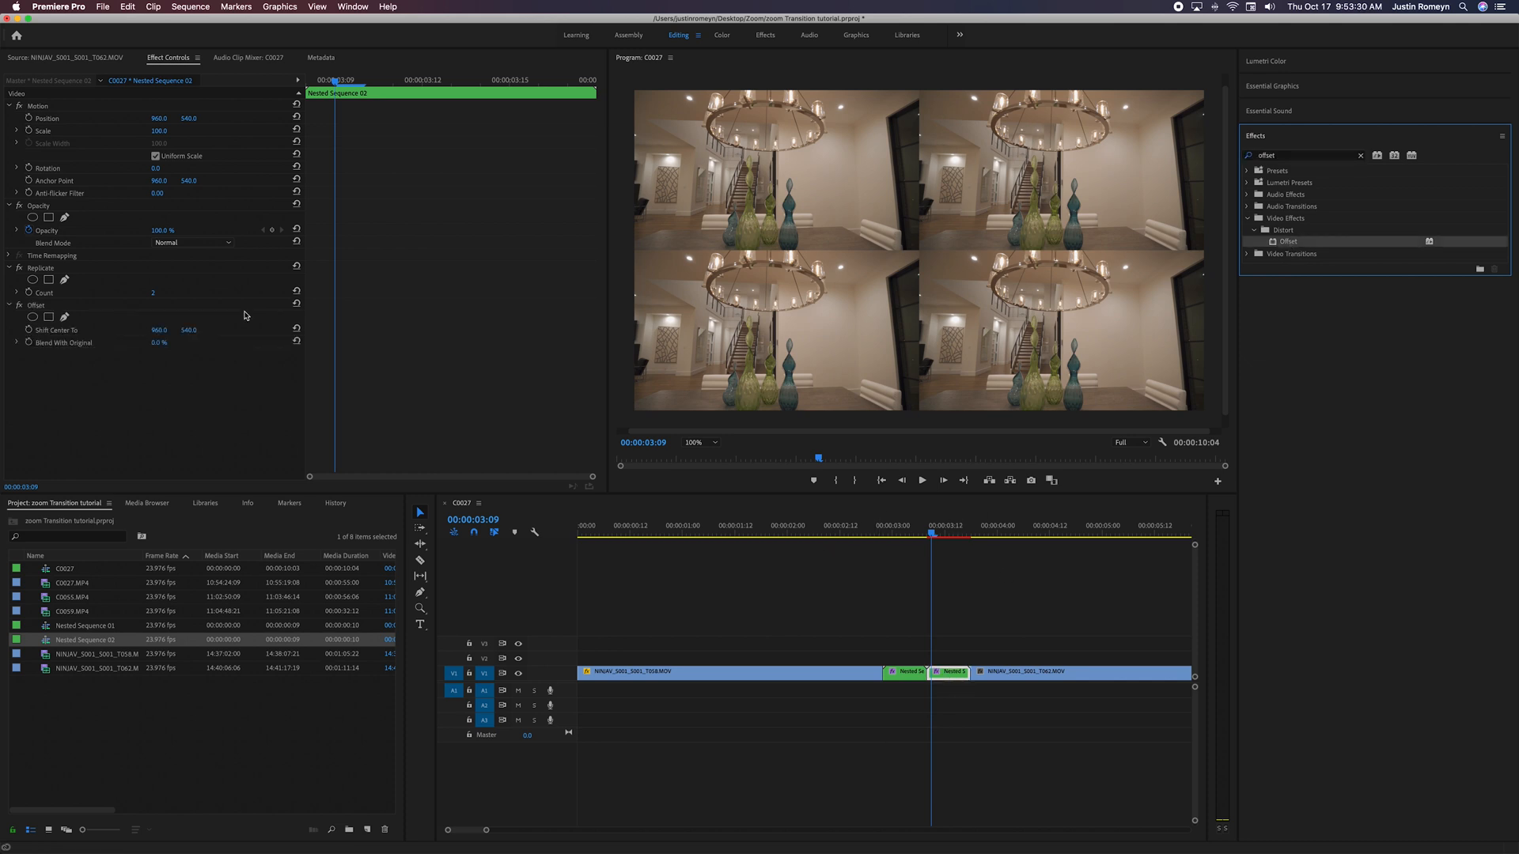
# Set the Offset effect's Shift Center To values to 1440 and 270.
pyautogui.click(158, 330)
pyautogui.write('1440')
pyautogui.press('Return')
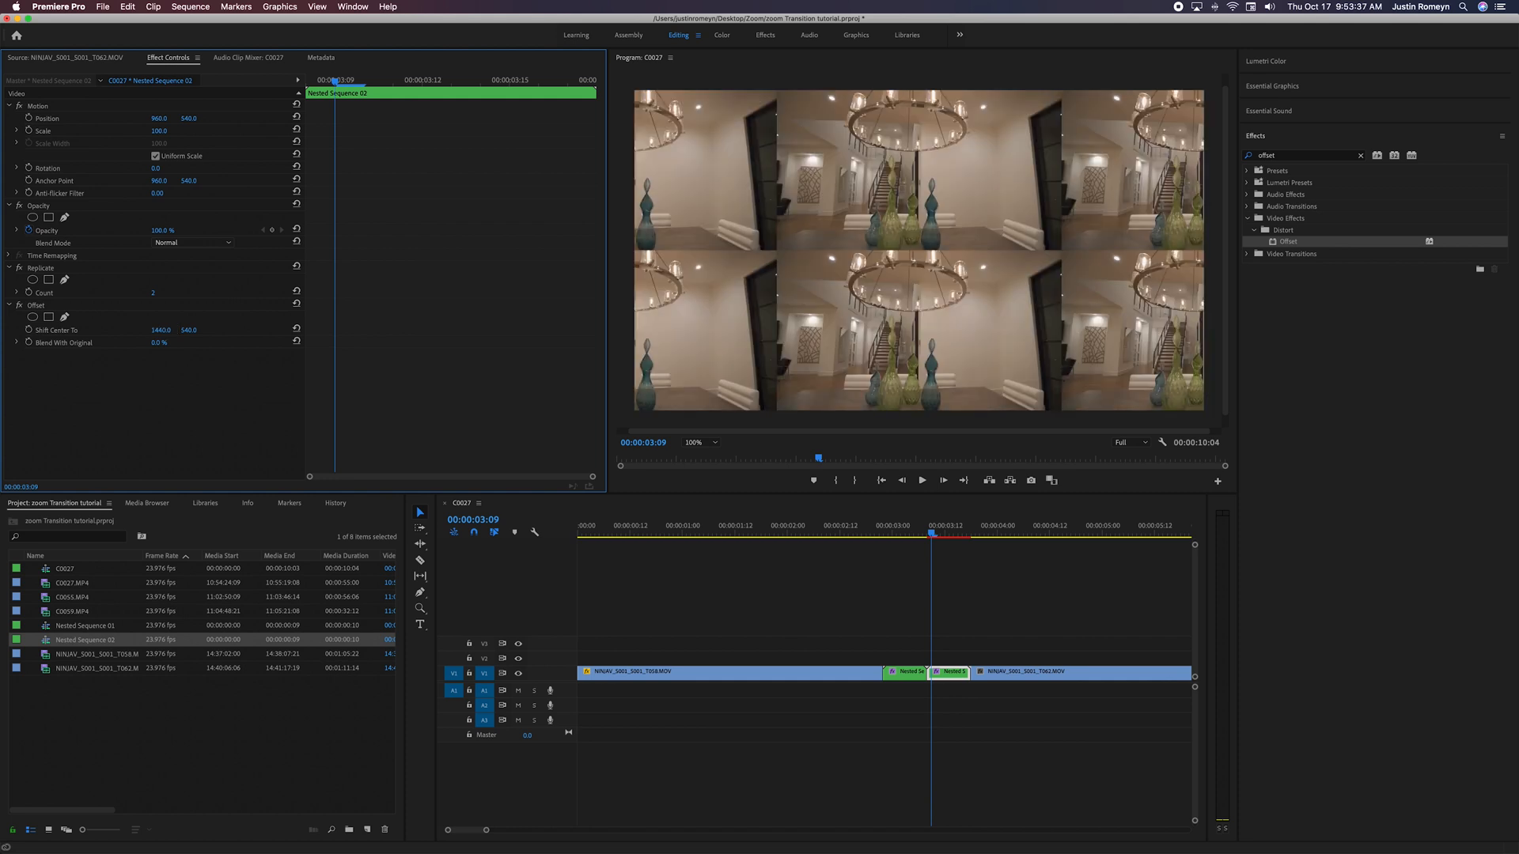
pyautogui.click(193, 331)
pyautogui.write('270')
pyautogui.press('Return')
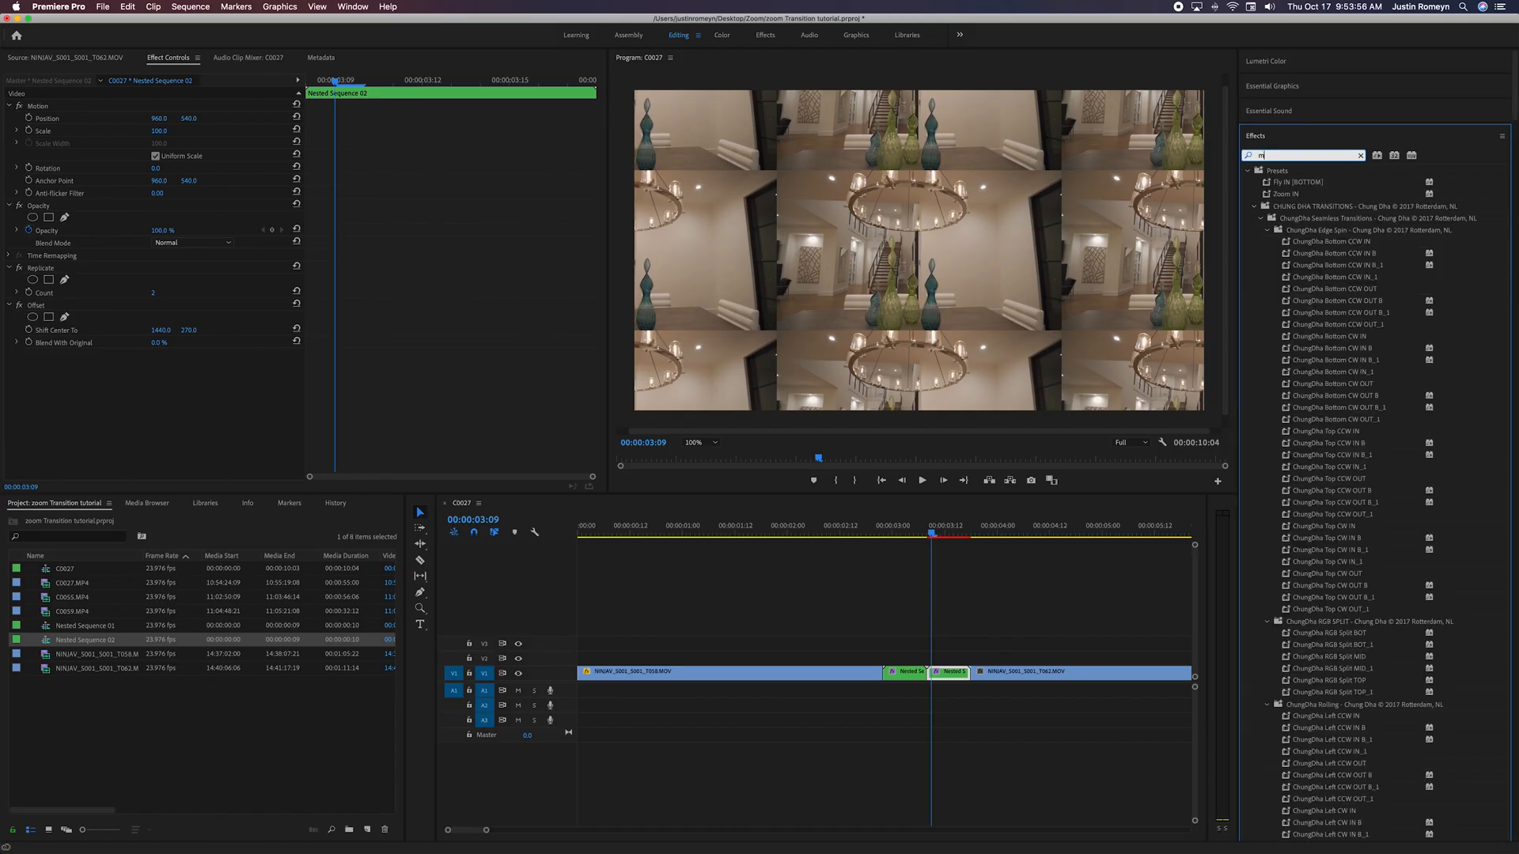
# Apply the Mirror effect to the second nested sequence and set its horizontal Reflection Center to 1439.
pyautogui.write('irror')
pyautogui.moveTo(1285, 245); pyautogui.dragTo(951, 675)
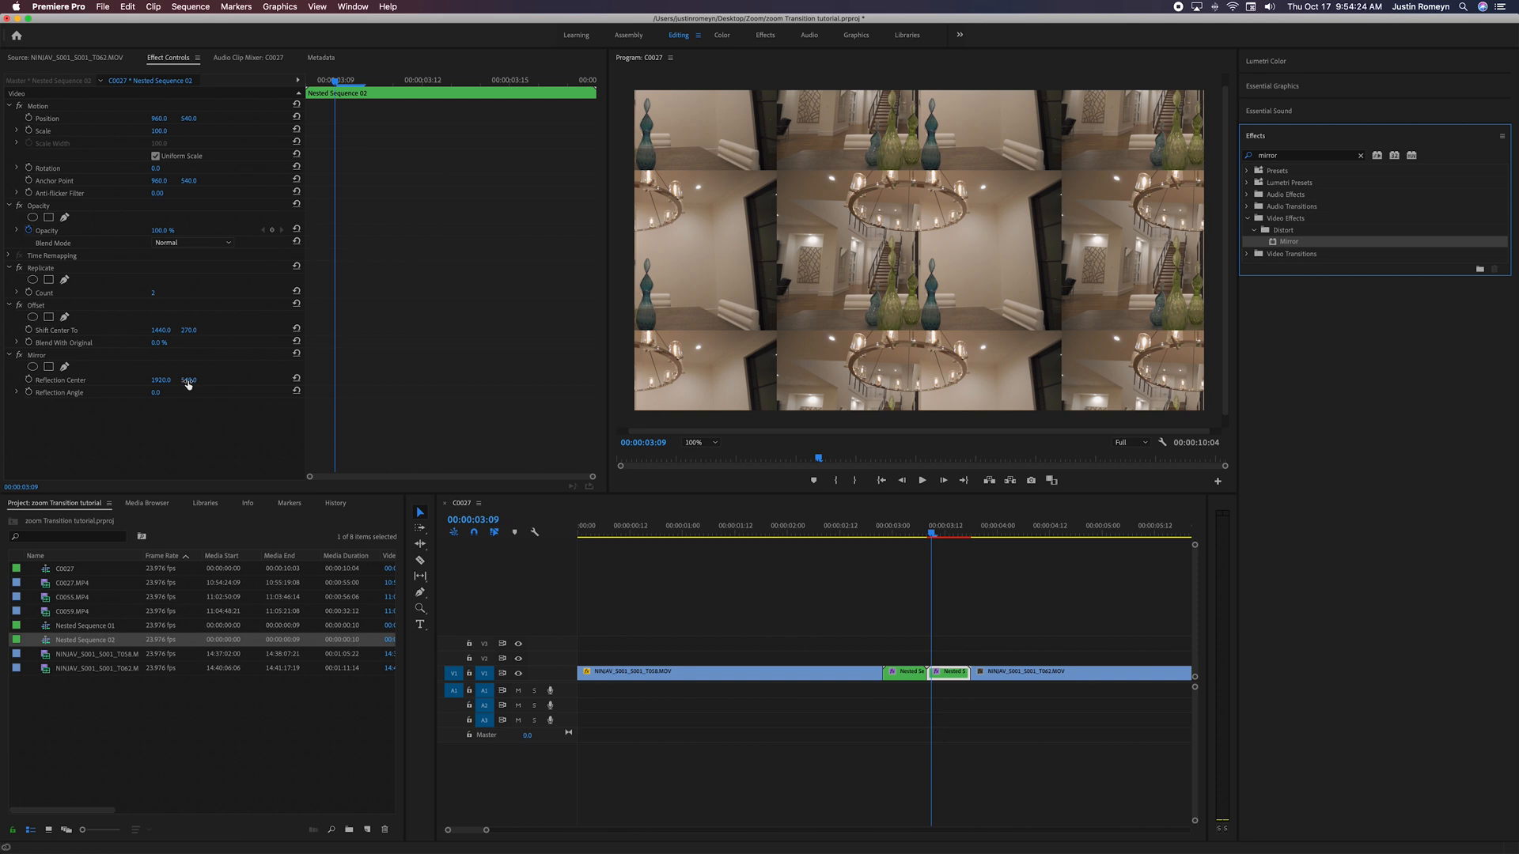
pyautogui.moveTo(163, 384); pyautogui.dragTo(9, 384)
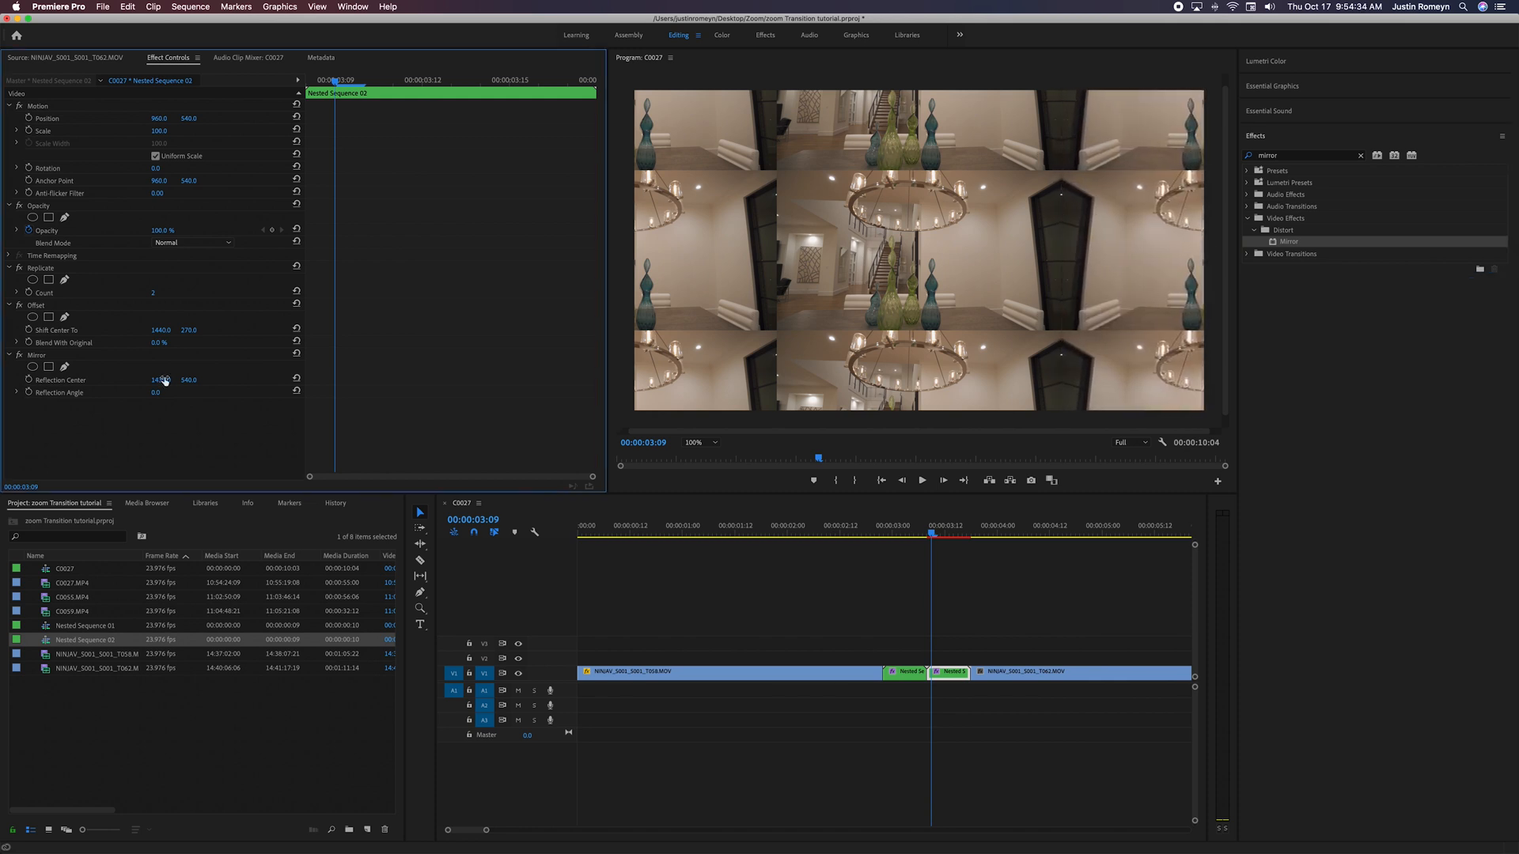
# Add a second Mirror effect with a Reflection Angle of 90° and a vertical Reflection Center of 808.
pyautogui.moveTo(1289, 241); pyautogui.dragTo(120, 450)
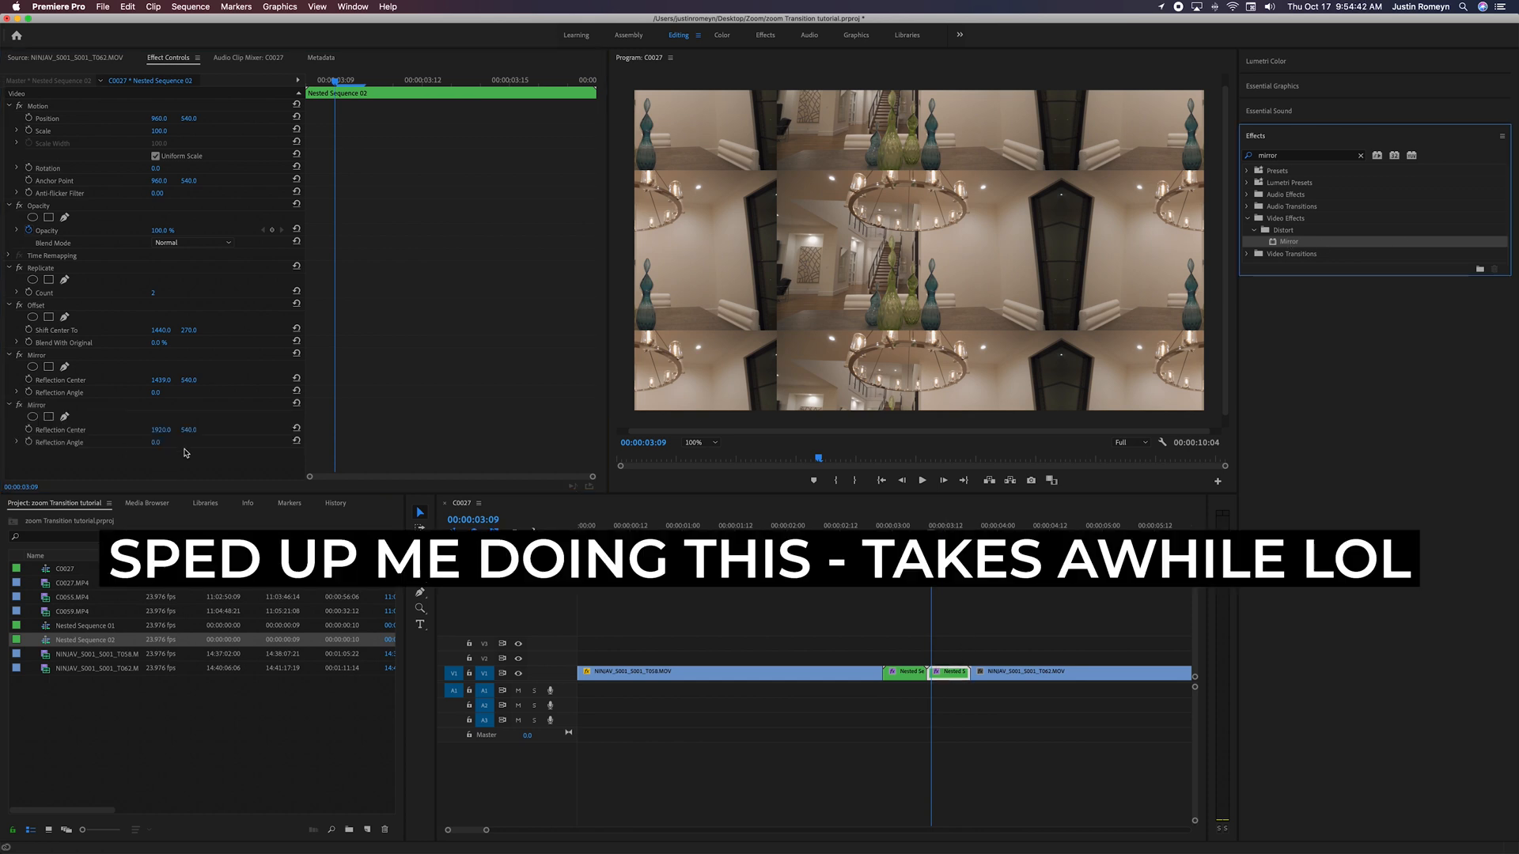
pyautogui.click(159, 442)
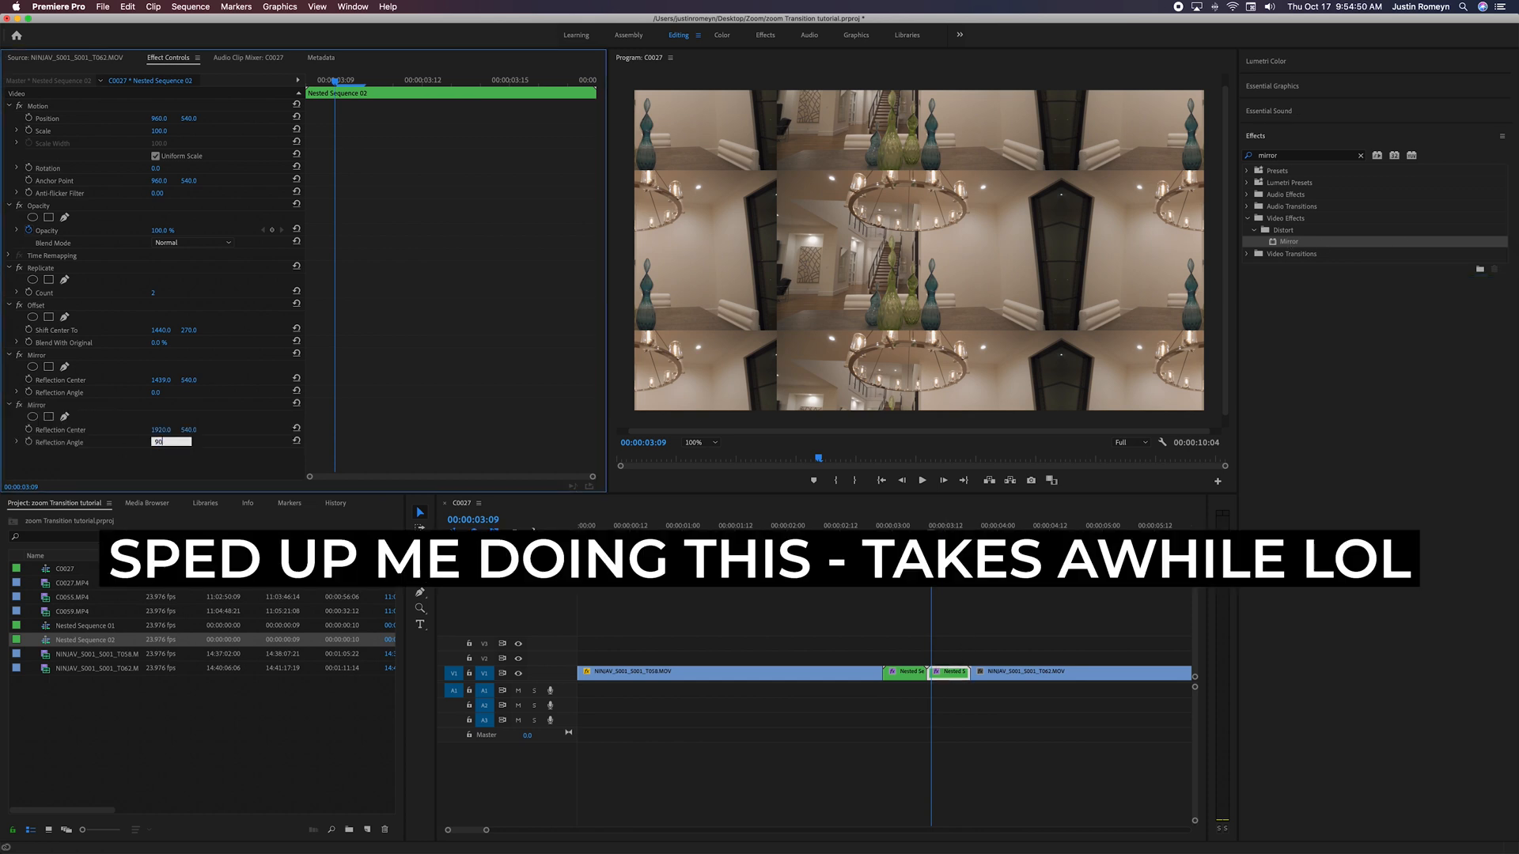
pyautogui.write('90')
pyautogui.press('Return')
pyautogui.moveTo(188, 430); pyautogui.dragTo(273, 430)
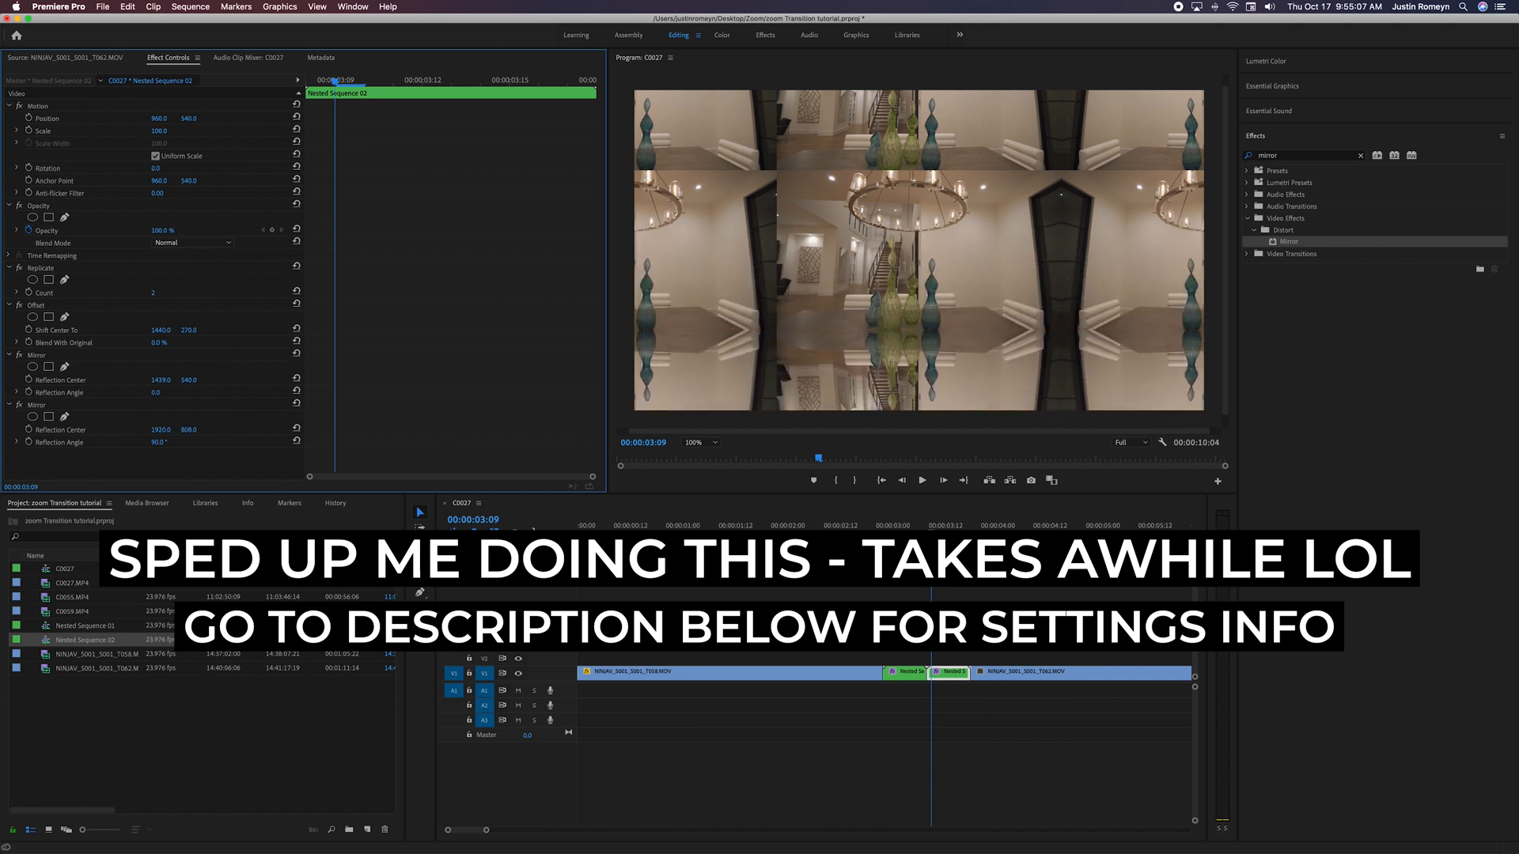
# Add a third Mirror effect with a Reflection Angle of -90° and a vertical Reflection Center of 270.
pyautogui.moveTo(1288, 241); pyautogui.dragTo(91, 428)
pyautogui.scroll(-2, 91, 429)
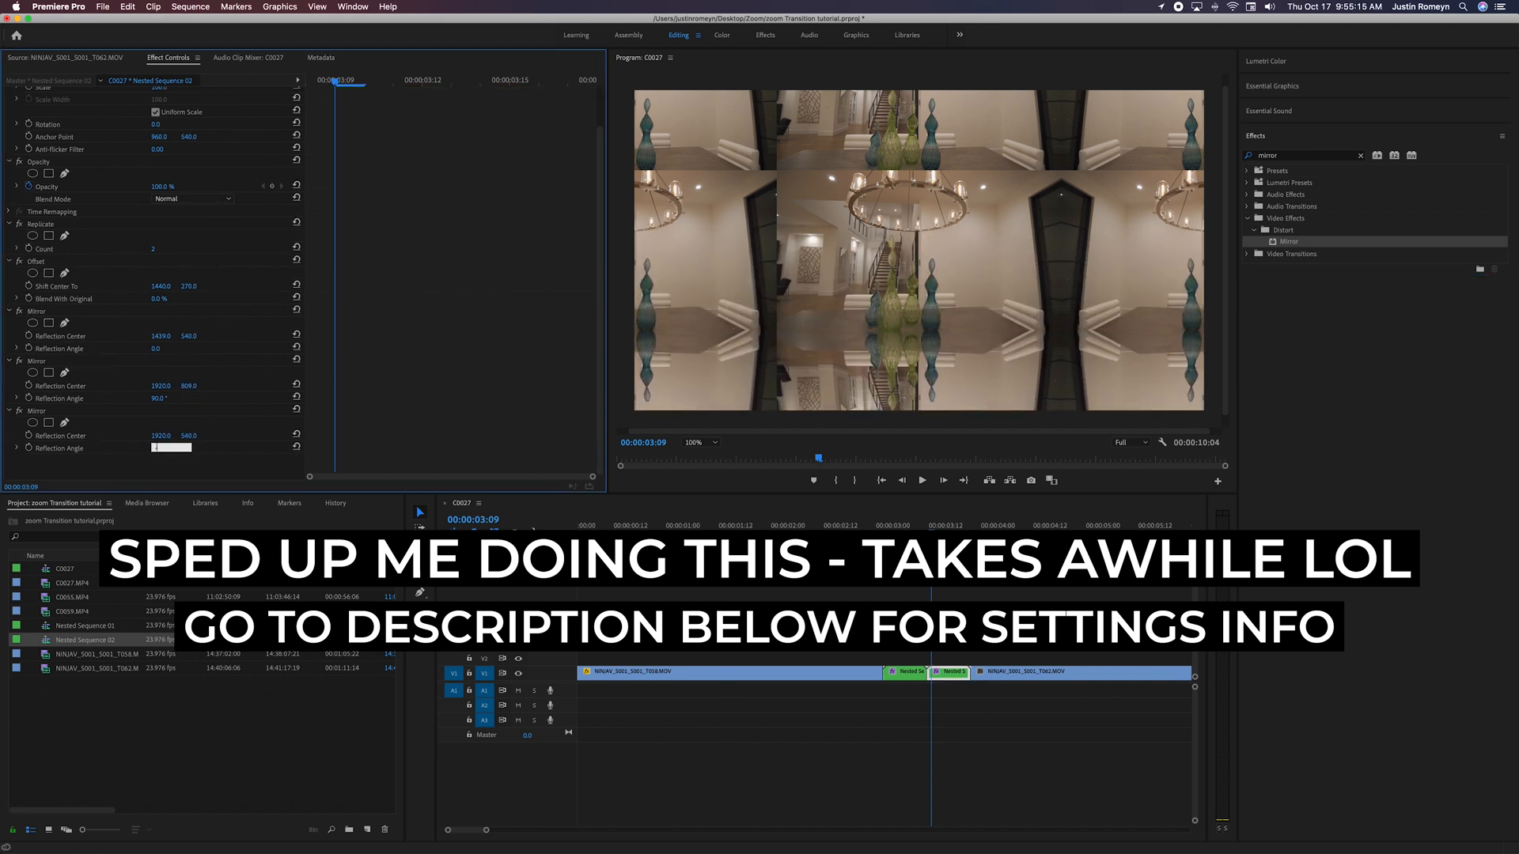
pyautogui.click(158, 448)
pyautogui.write('90')
pyautogui.press('Return')
pyautogui.moveTo(188, 436)
pyautogui.mouseDown()
pyautogui.moveTo(107, 436)
pyautogui.moveTo(194, 436)
pyautogui.mouseUp()
# Add a fourth Mirror effect with a Reflection Angle of -180° and a Reflection Center of 481 and 540.
pyautogui.moveTo(1289, 242); pyautogui.dragTo(949, 674)
pyautogui.scroll(-2, 159, 439)
pyautogui.click(158, 447)
pyautogui.write('-180')
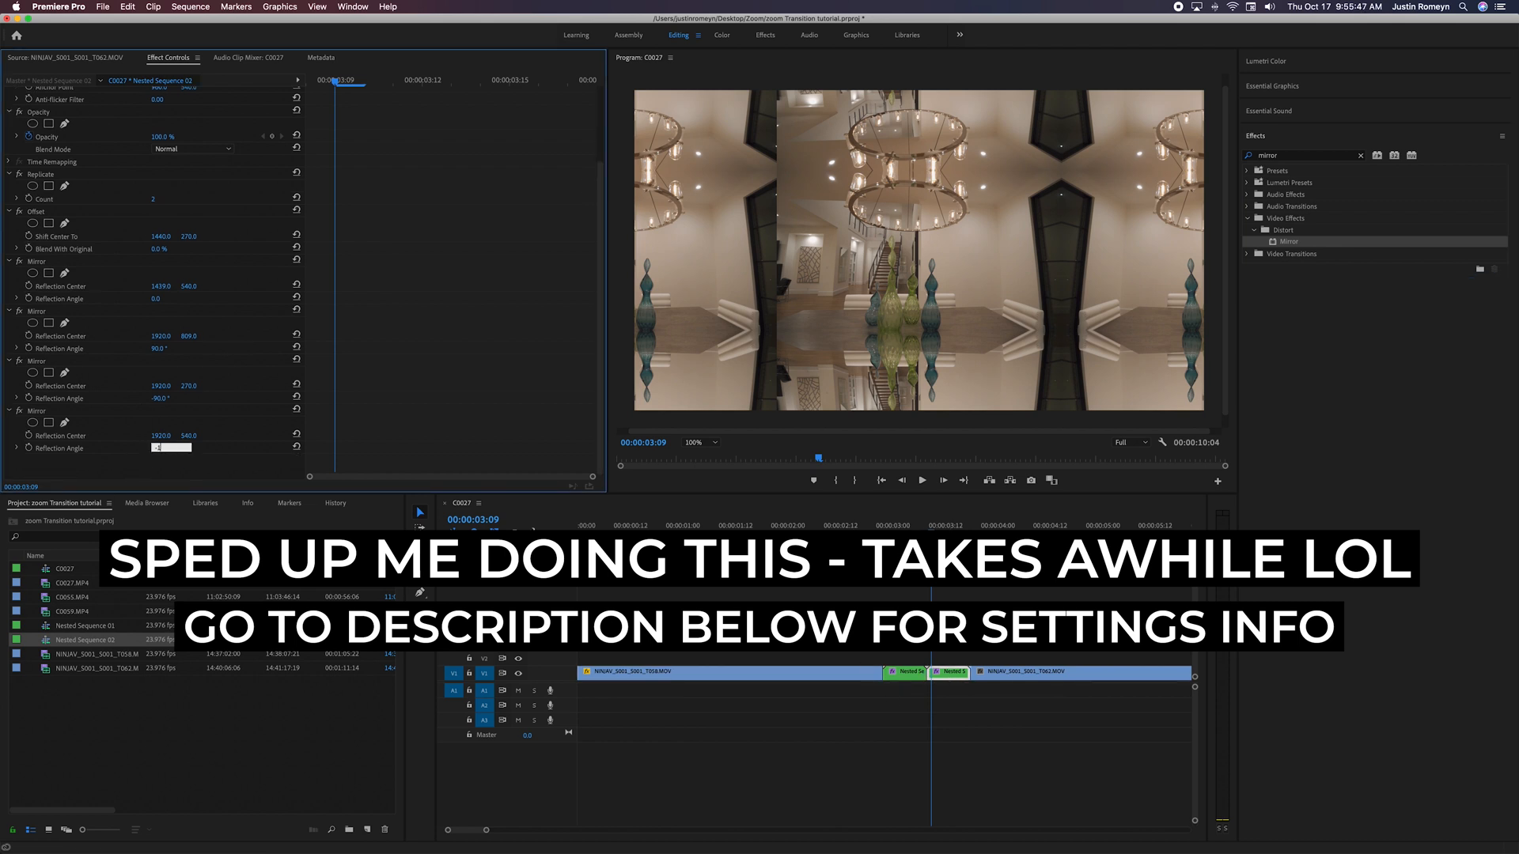
pyautogui.press('Return')
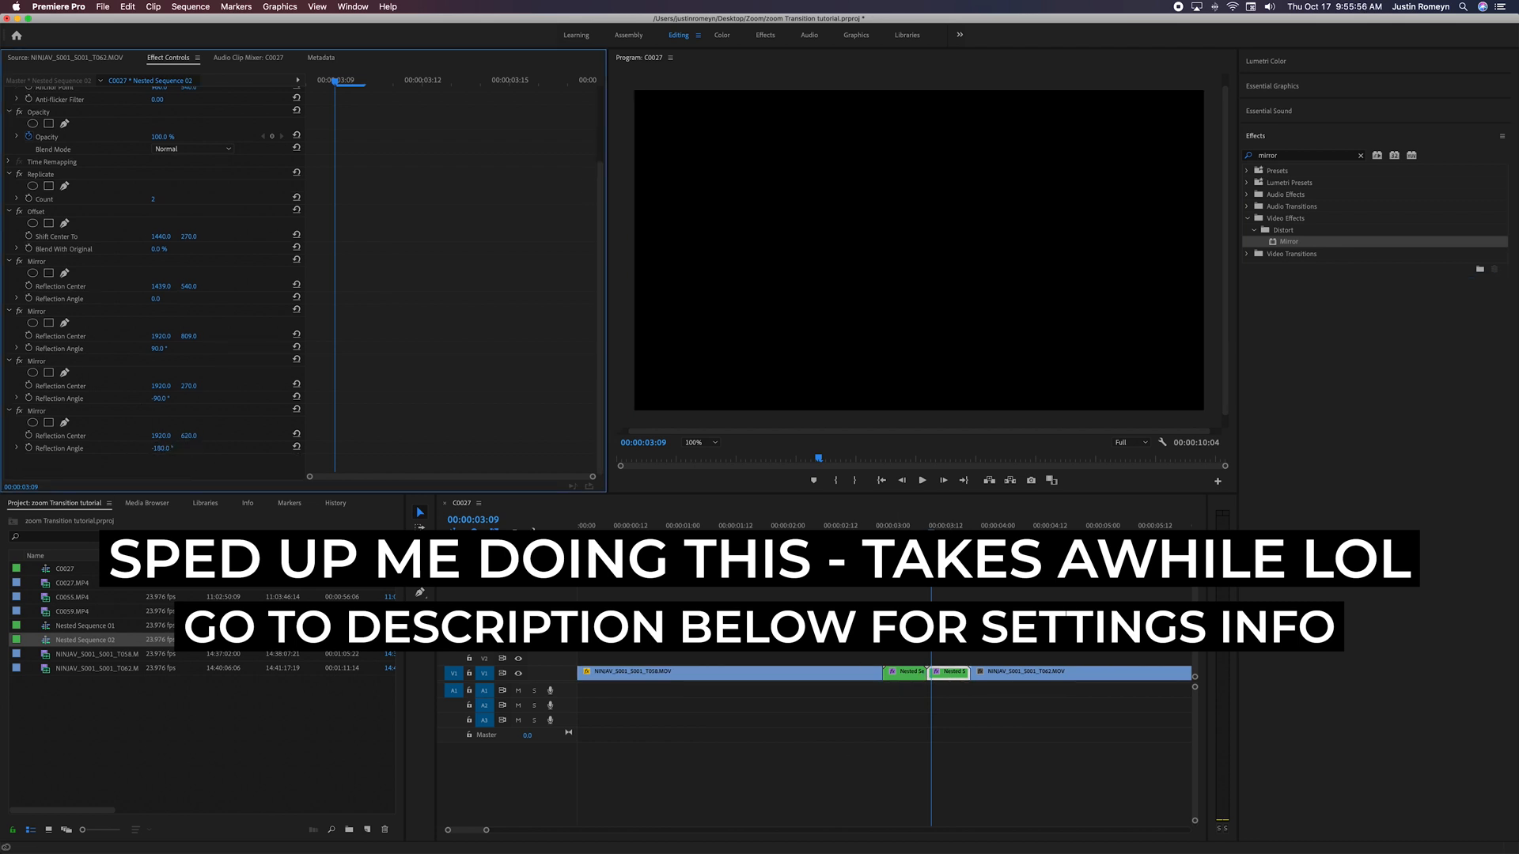
pyautogui.moveTo(156, 435); pyautogui.dragTo(79, 435)
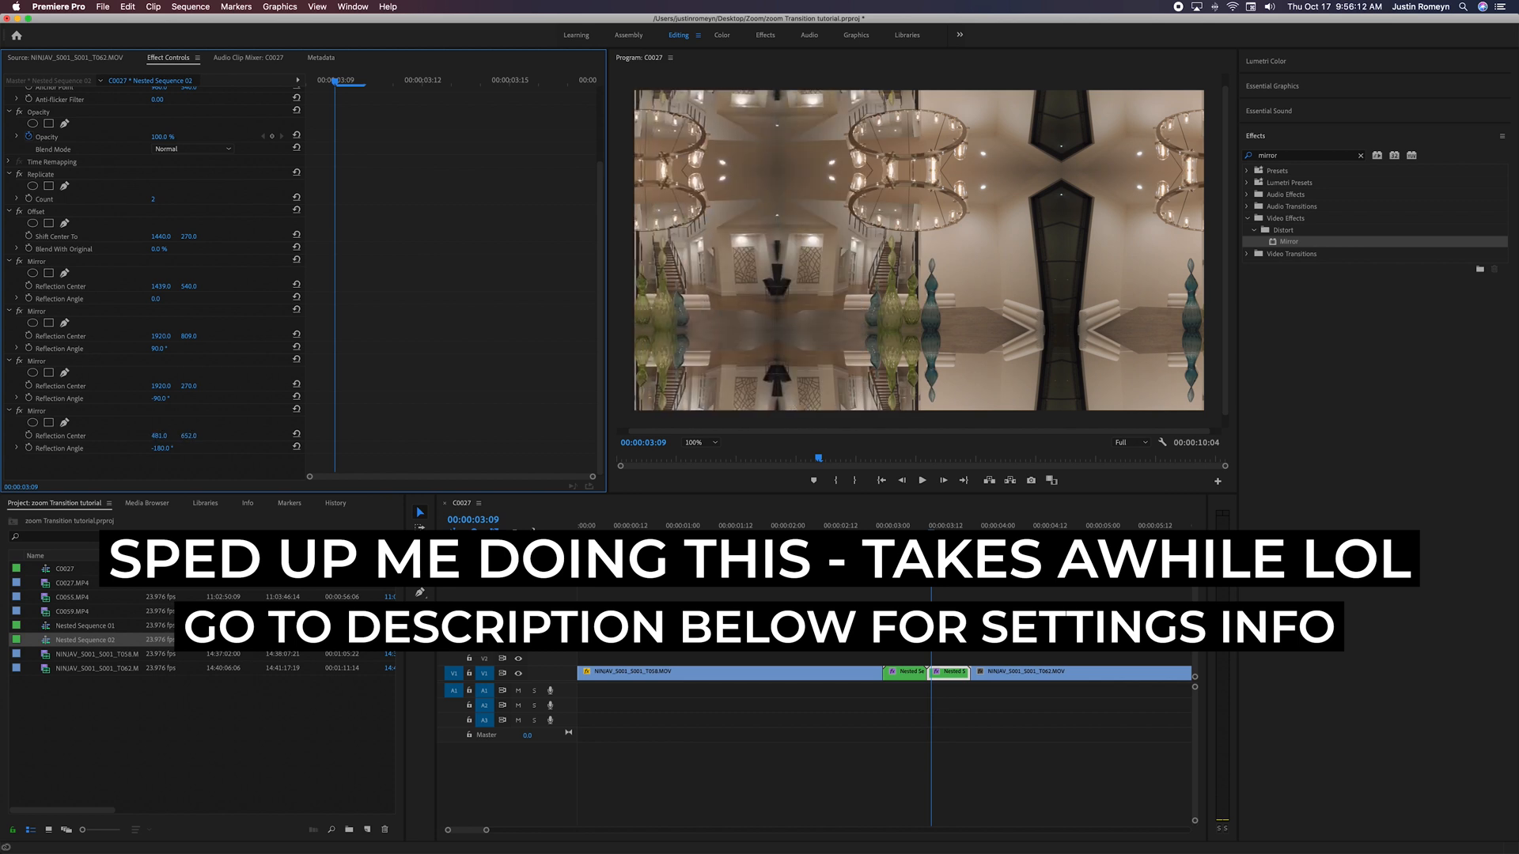
pyautogui.click(190, 436)
pyautogui.write('540')
pyautogui.press('Return')
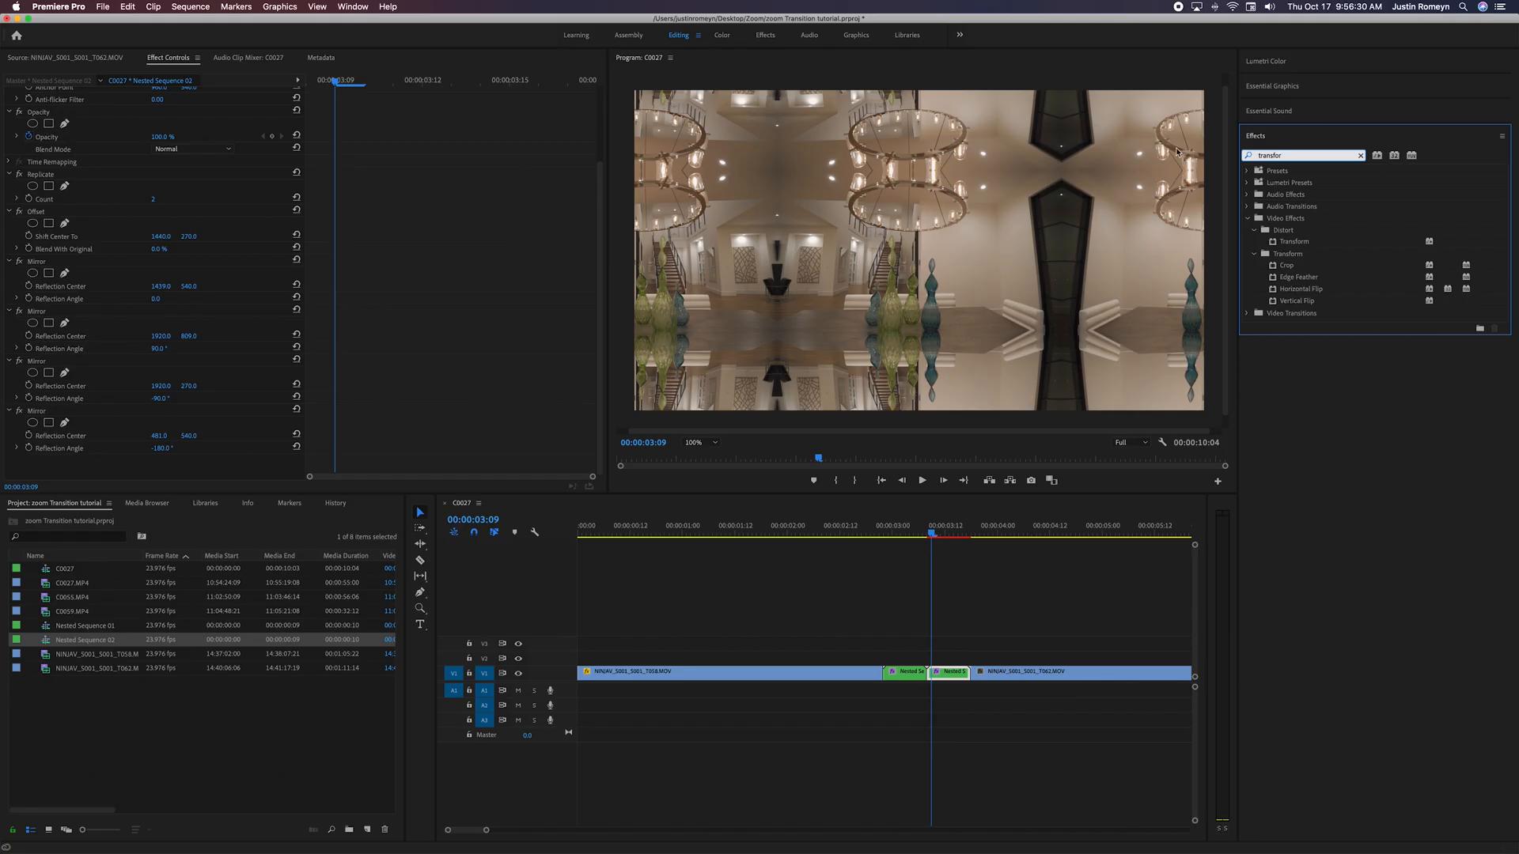
# Add the Transform effect to the second nested sequence and set its Shutter Angle to 360.
pyautogui.moveTo(1298, 245); pyautogui.dragTo(930, 671)
pyautogui.scroll(-1, 71, 411)
pyautogui.click(158, 435)
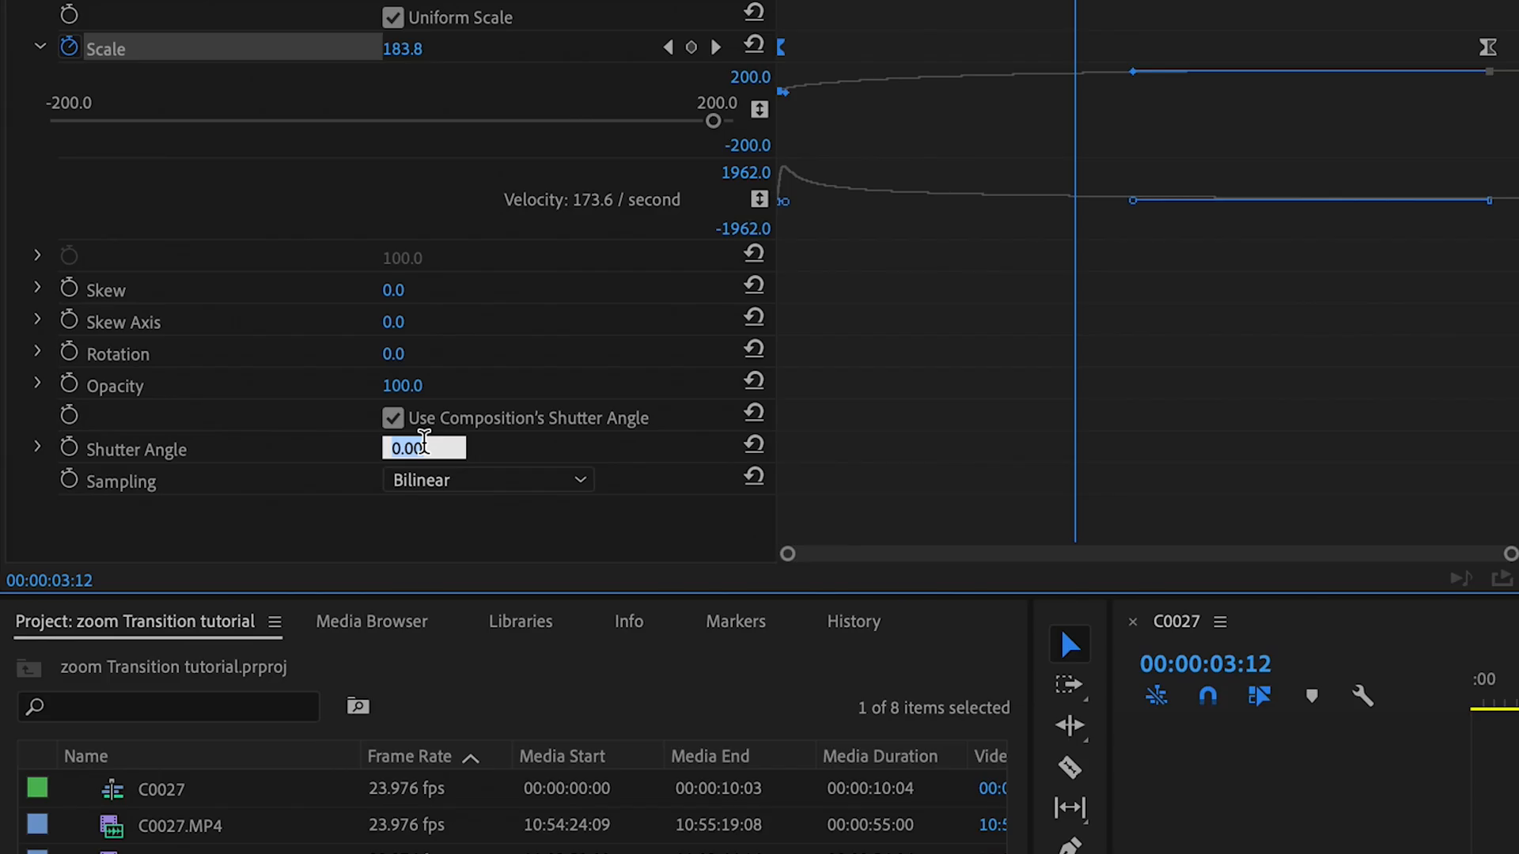
pyautogui.write('3')
pyautogui.write('60')
pyautogui.press('Return')
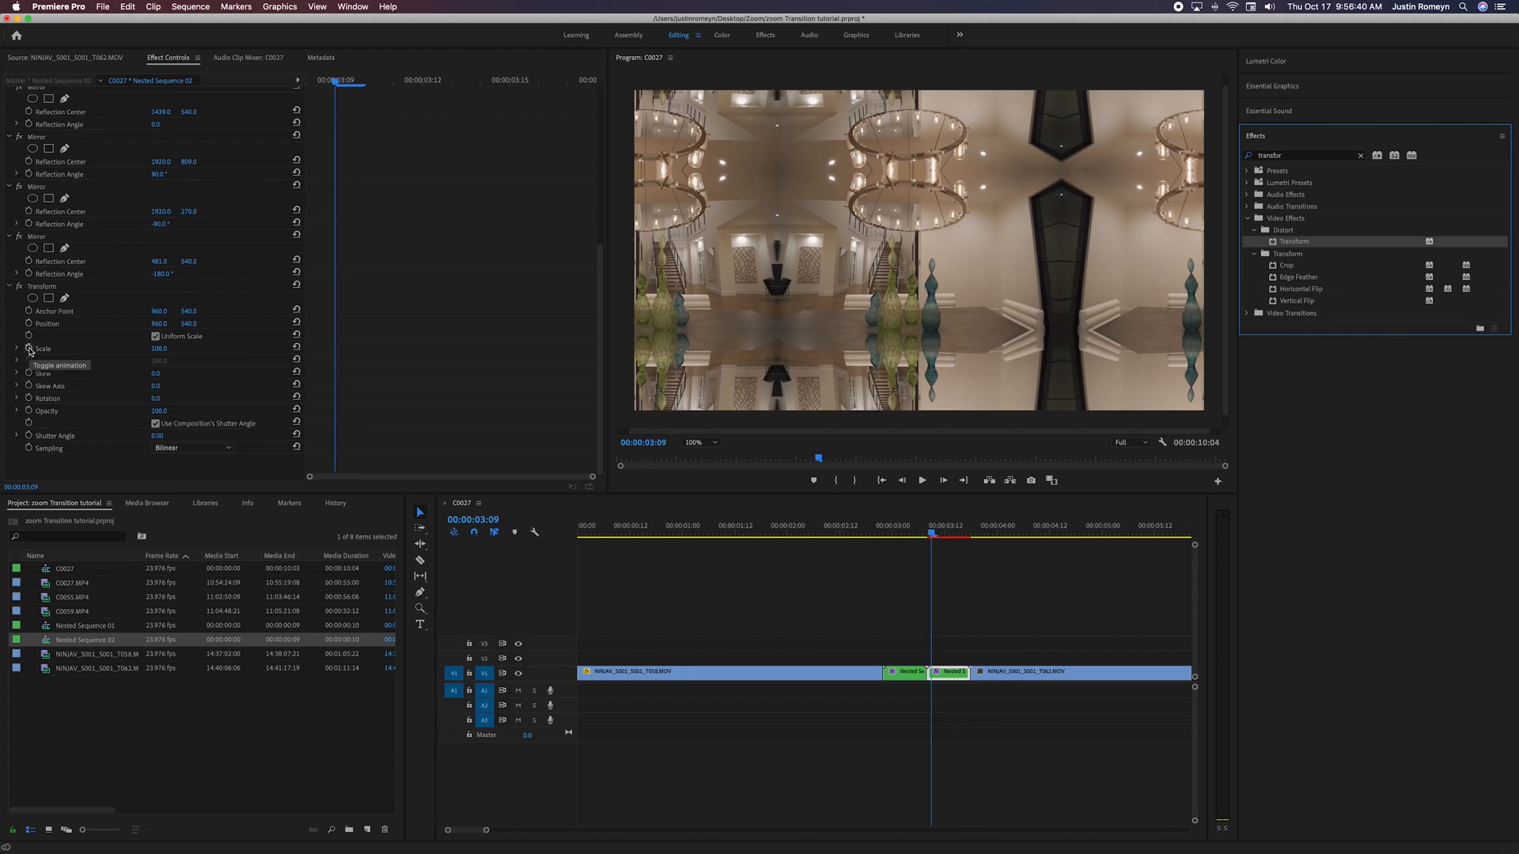
# Keyframe the Transform Scale from 100 at the nested sequence's start to 200, placing the second keyframe at its end.
pyautogui.click(324, 349)
pyautogui.moveTo(484, 82); pyautogui.dragTo(570, 92)
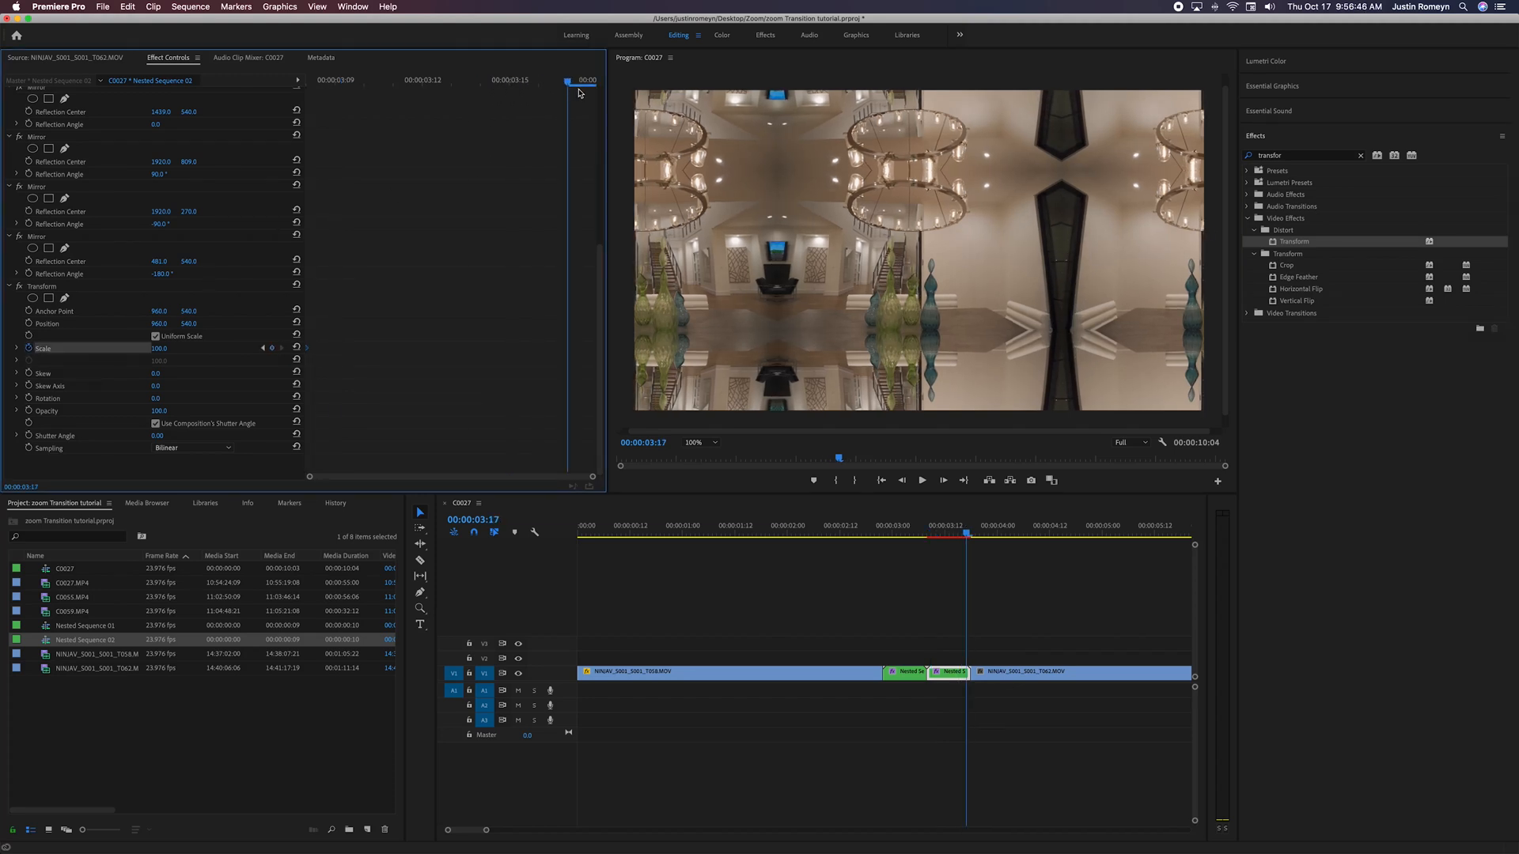
pyautogui.click(159, 349)
pyautogui.write('200')
pyautogui.press('Return')
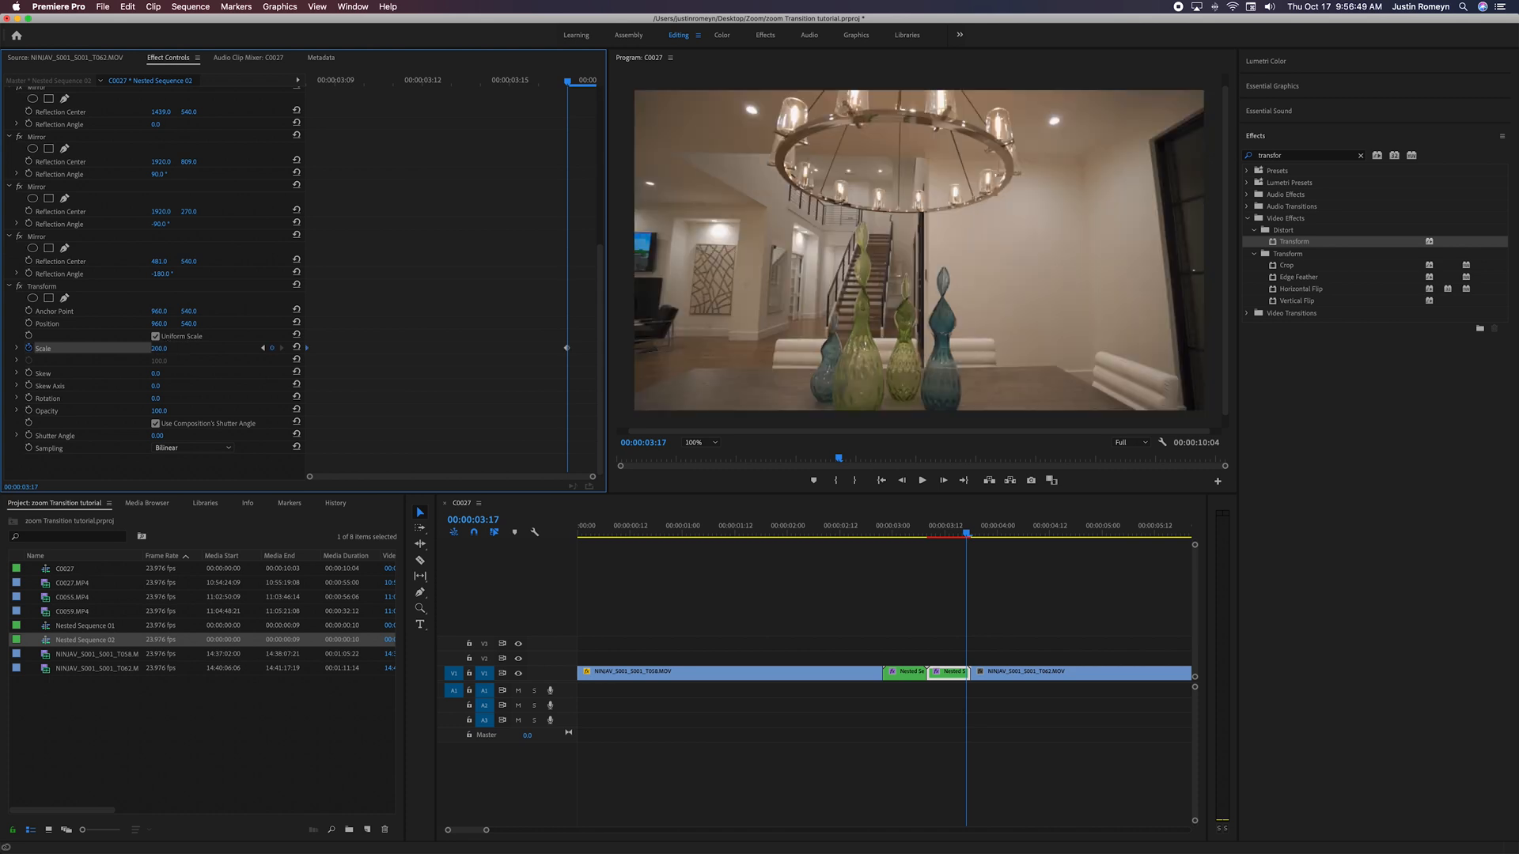
pyautogui.moveTo(566, 348)
pyautogui.mouseDown()
pyautogui.moveTo(593, 343)
pyautogui.moveTo(584, 352)
pyautogui.mouseUp()
# Apply Ease In to the last Scale keyframe and Ease Out to the first one.
pyautogui.rightClick(583, 349)
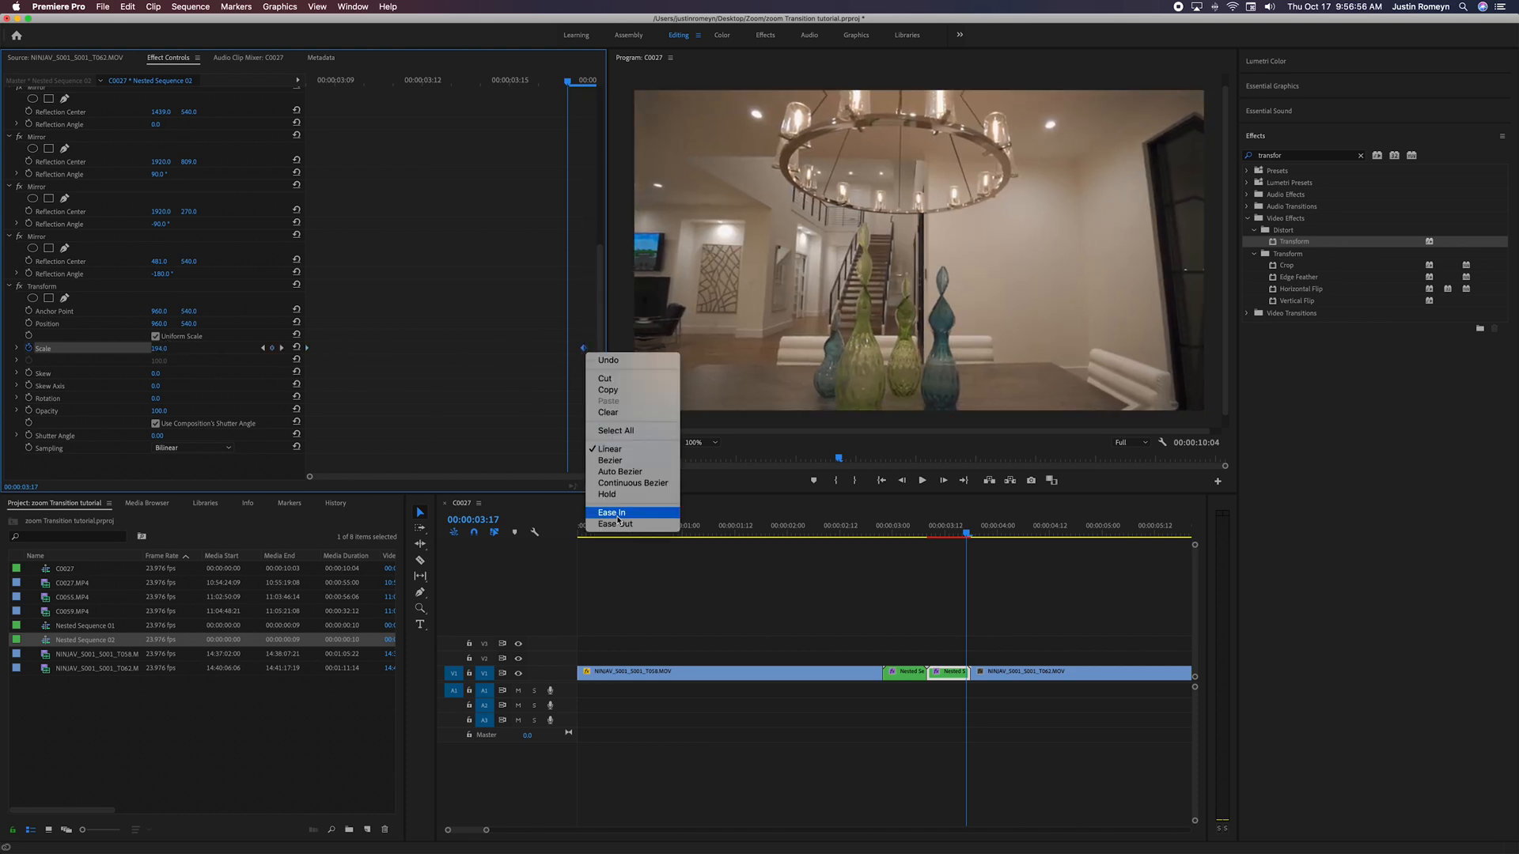
pyautogui.click(624, 510)
pyautogui.rightClick(308, 353)
pyautogui.click(469, 382)
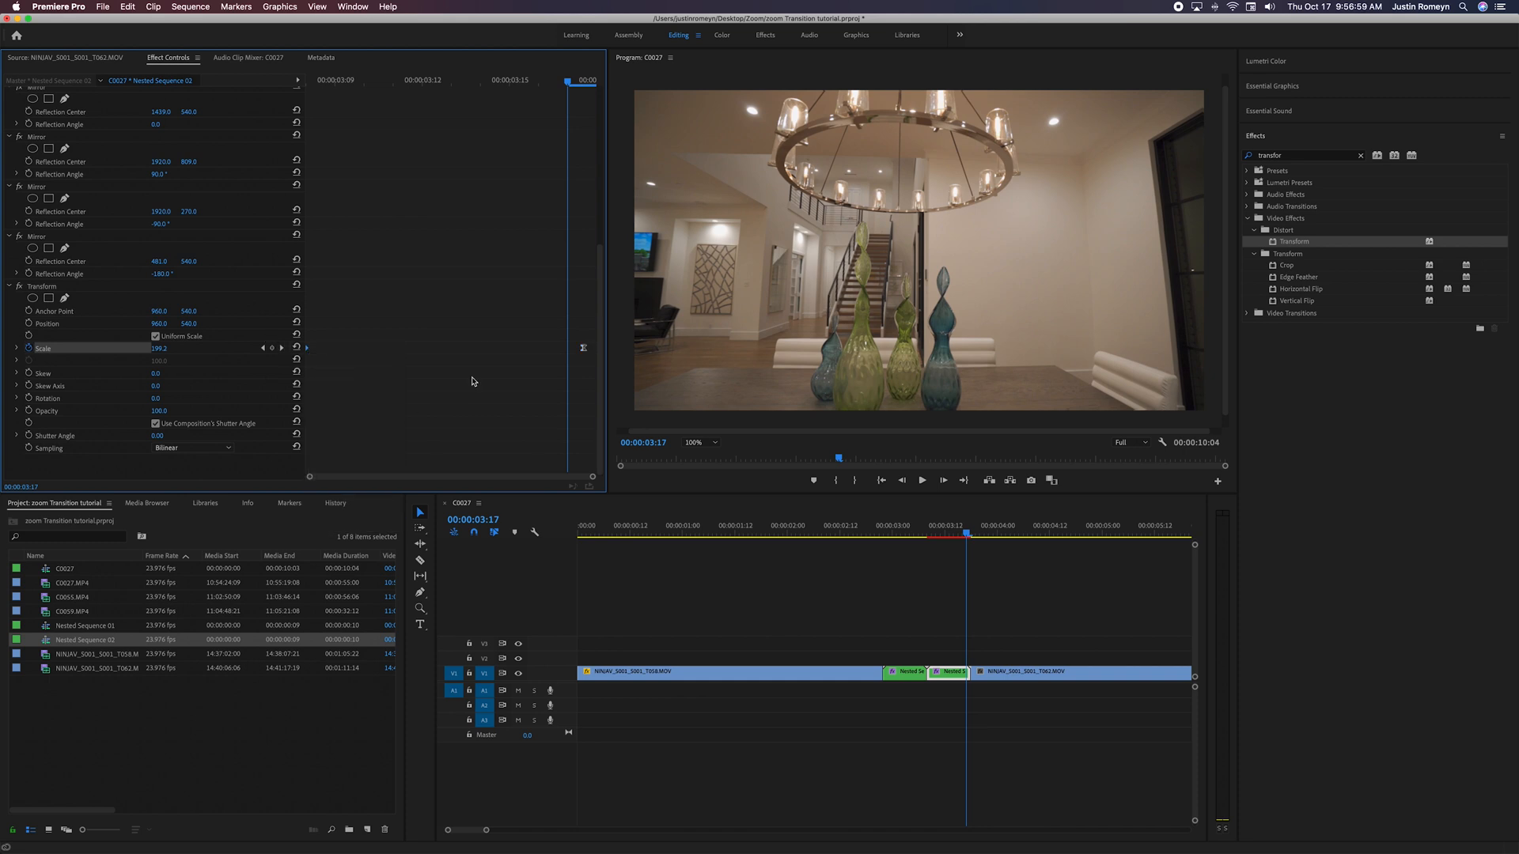
# Shape the Scale velocity curve so it peaks at the nested sequence's start, and play back the transition.
pyautogui.click(18, 349)
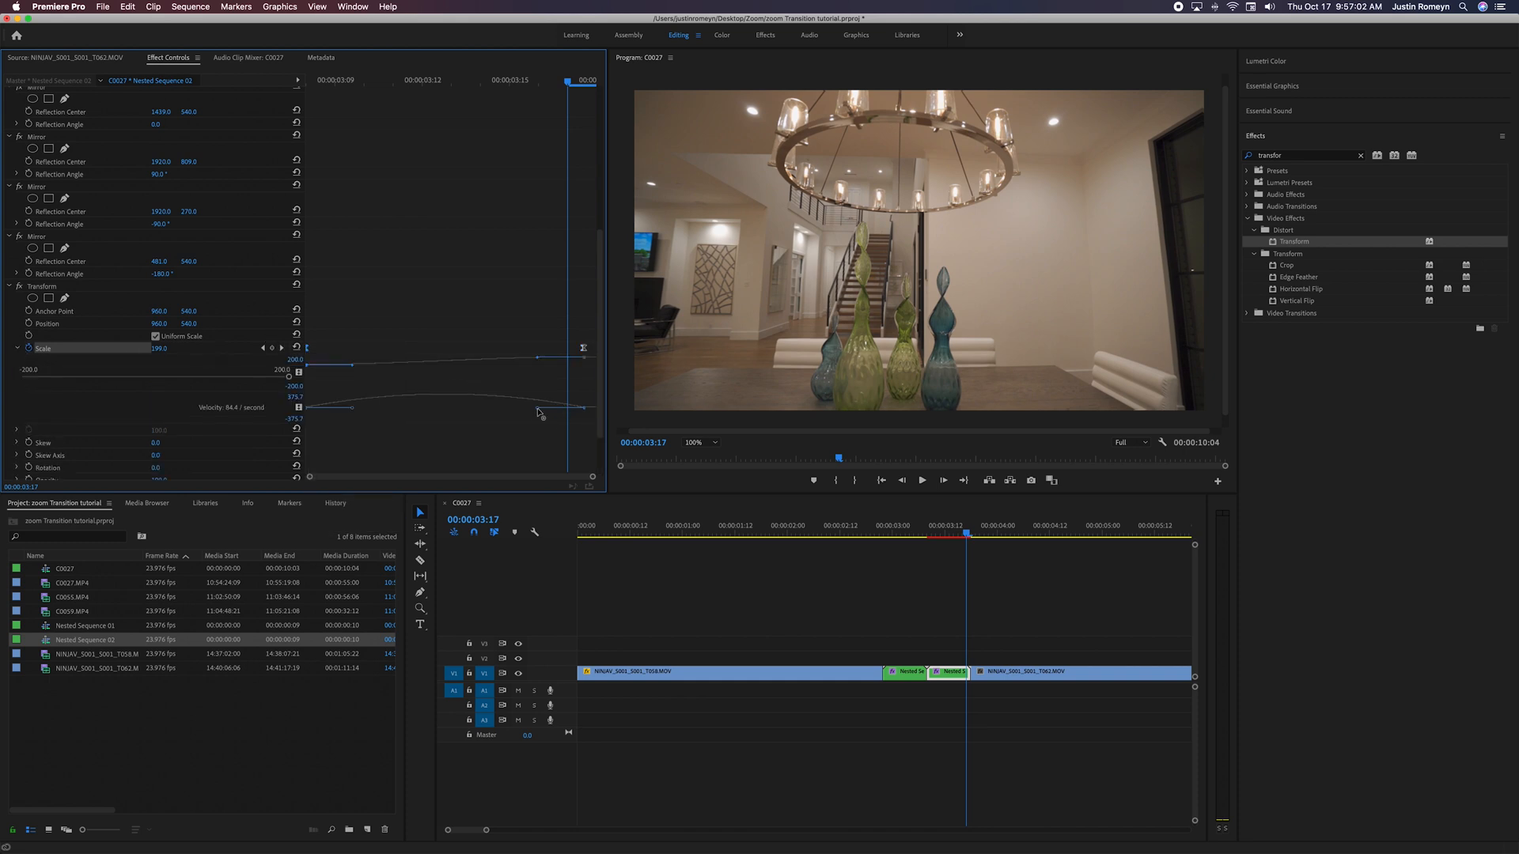
pyautogui.moveTo(537, 408); pyautogui.dragTo(314, 410)
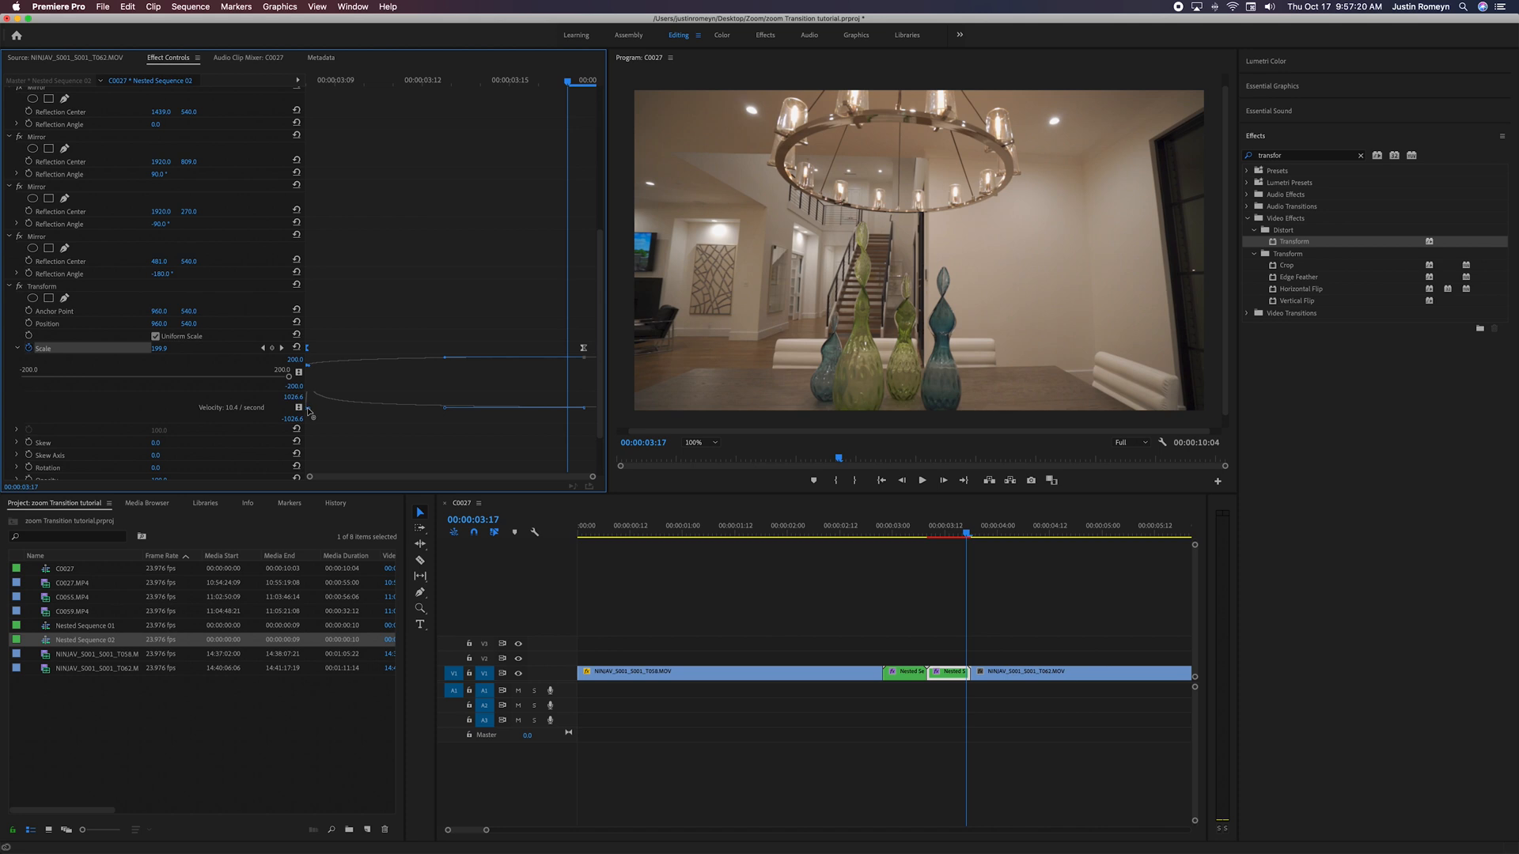
pyautogui.moveTo(966, 528); pyautogui.dragTo(871, 527)
pyautogui.press('space')
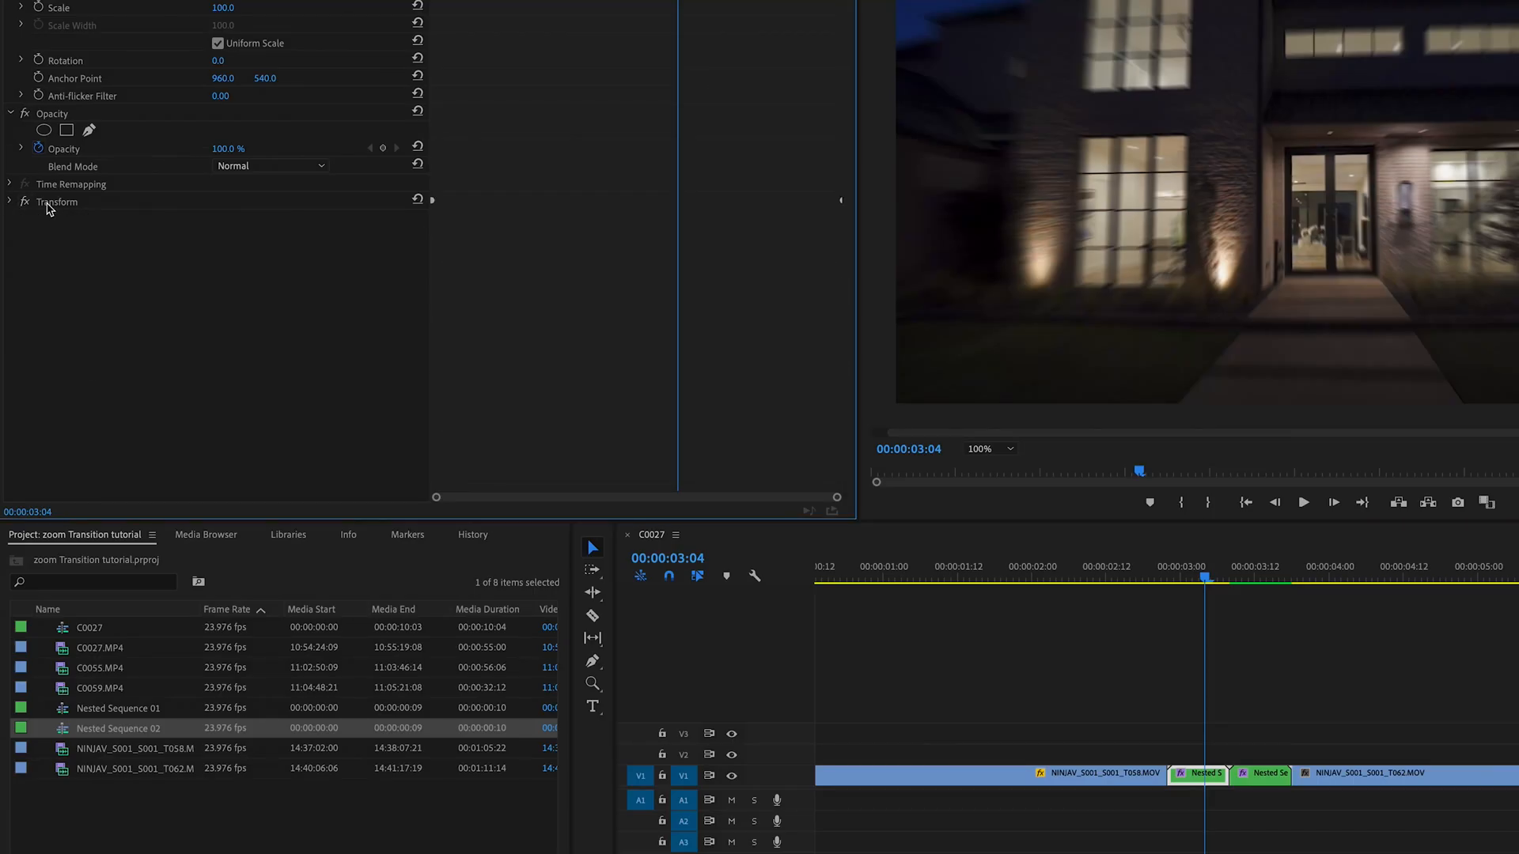
# Save the first nested sequence's Transform effect as a preset named "Zoom IN 1".
pyautogui.click(35, 271)
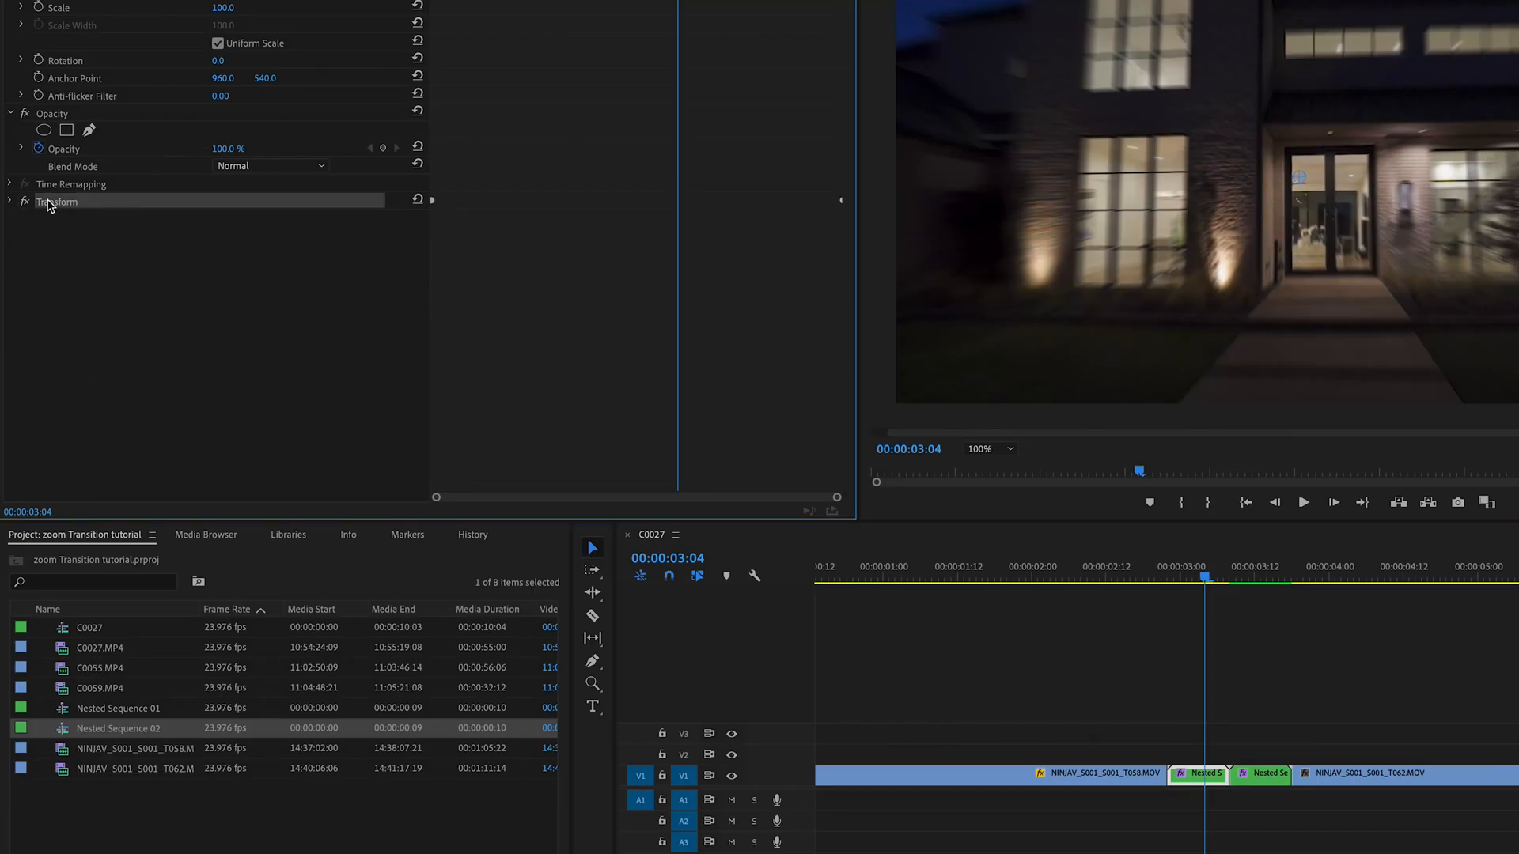
pyautogui.rightClick(49, 206)
pyautogui.click(71, 233)
pyautogui.write('Zoom IN 1')
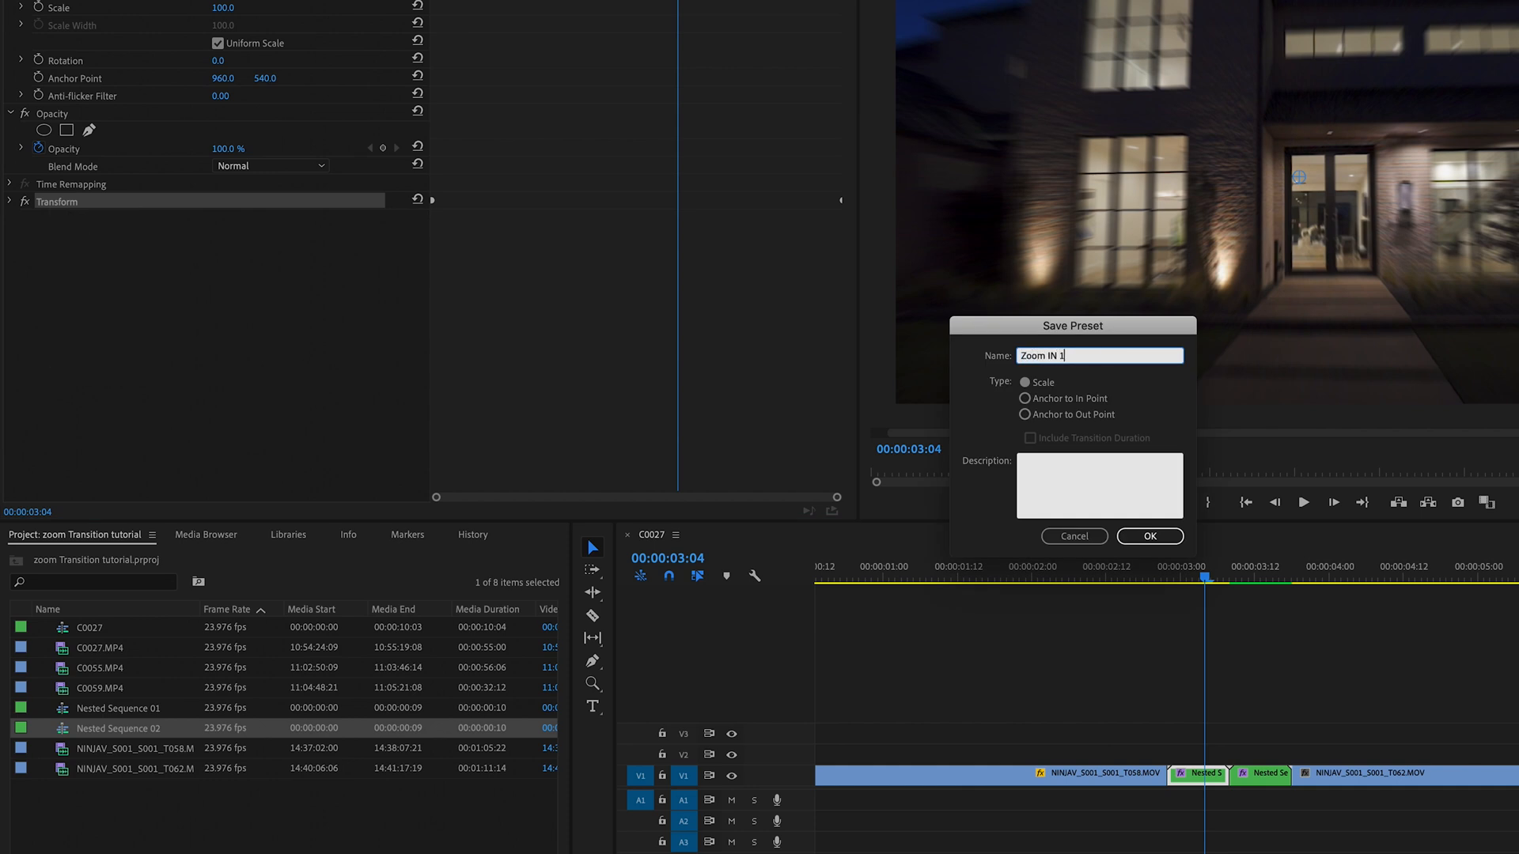
pyautogui.press('Return')
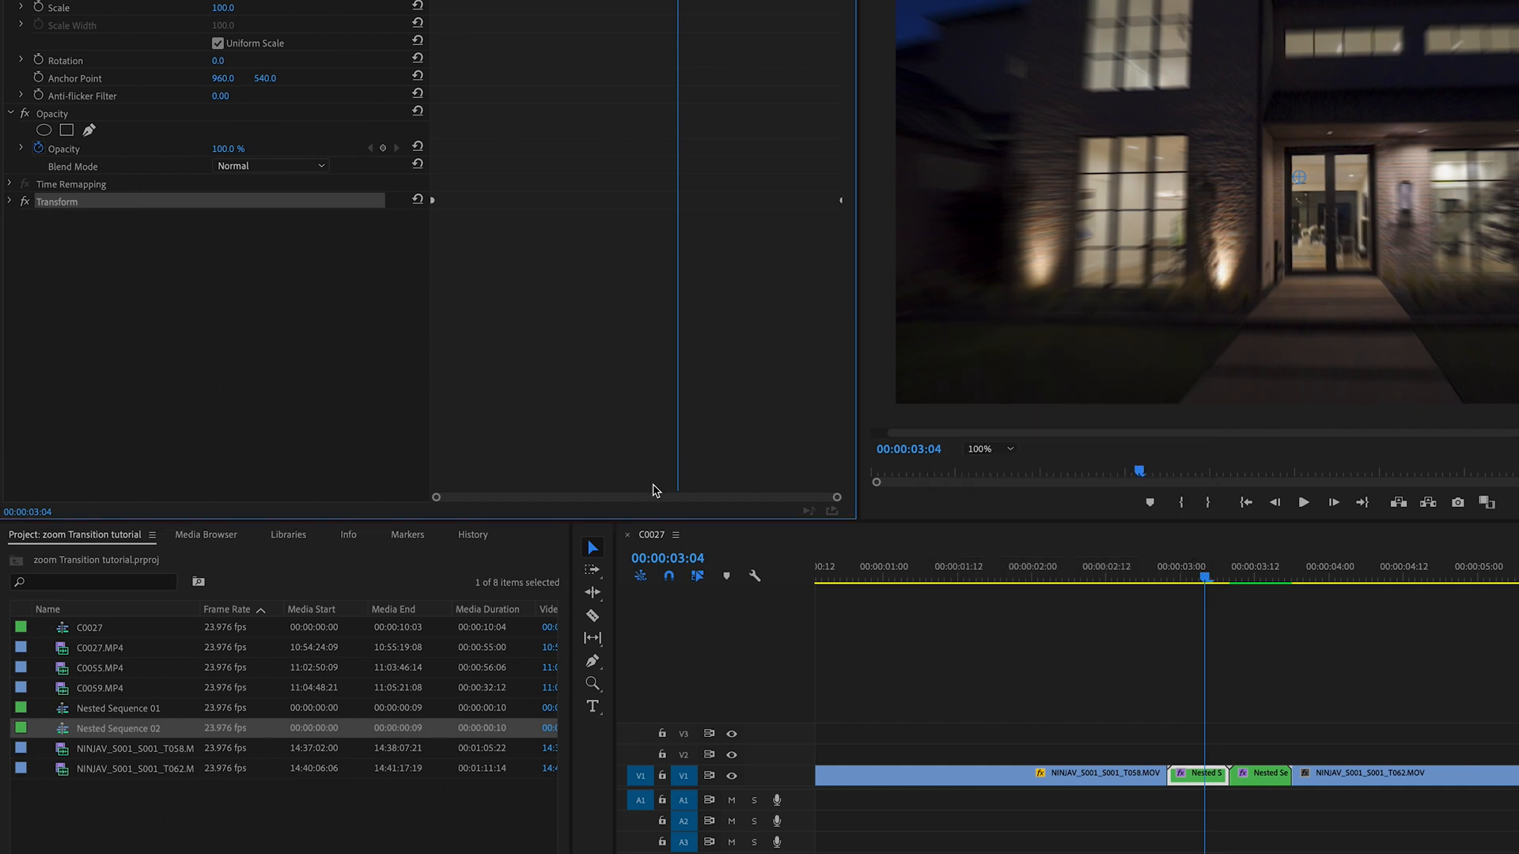
# Save the second nested sequence's Replicate, Offset, four Mirror and Transform effects together as a preset with a name beginning "Zoom".
pyautogui.click(1112, 575)
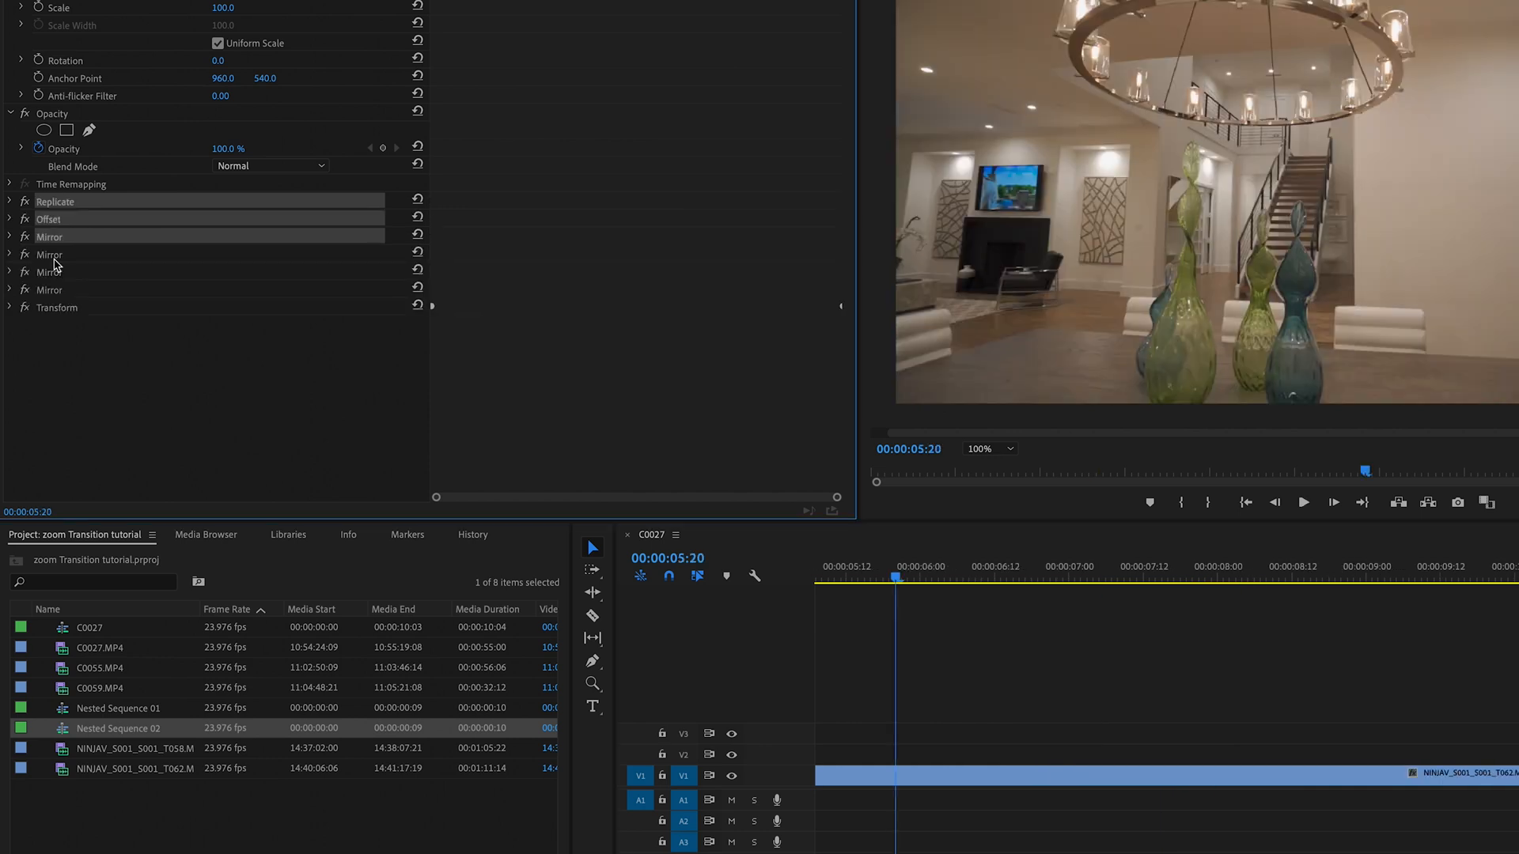
pyautogui.keyDown('shift'); pyautogui.click(51, 254); pyautogui.keyUp('shift')
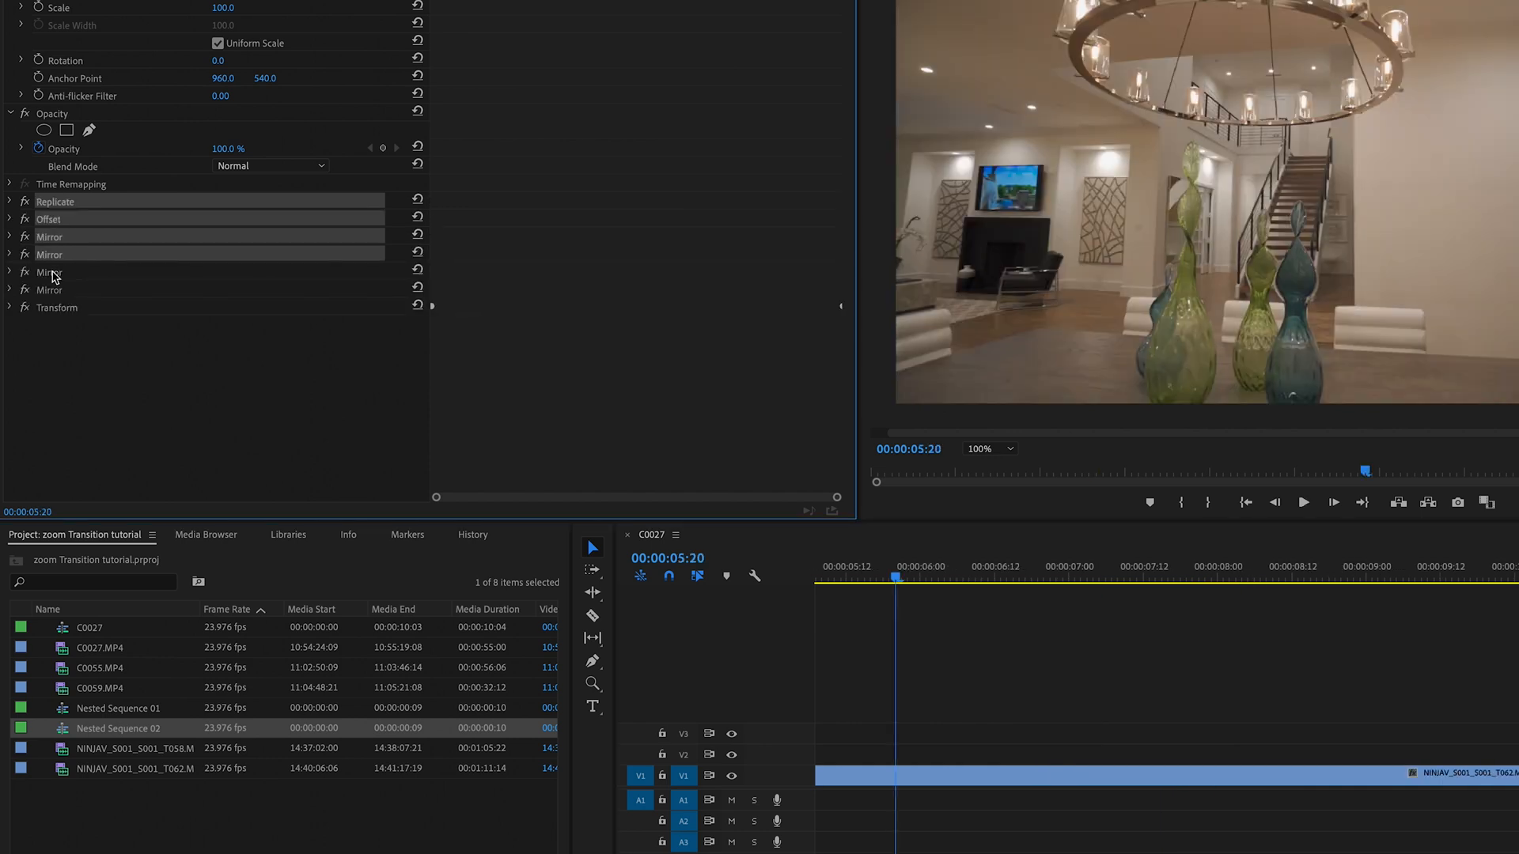
pyautogui.keyDown('shift'); pyautogui.click(49, 271); pyautogui.keyUp('shift')
pyautogui.keyDown('shift'); pyautogui.click(52, 291); pyautogui.keyUp('shift')
pyautogui.keyDown('shift'); pyautogui.click(57, 308); pyautogui.keyUp('shift')
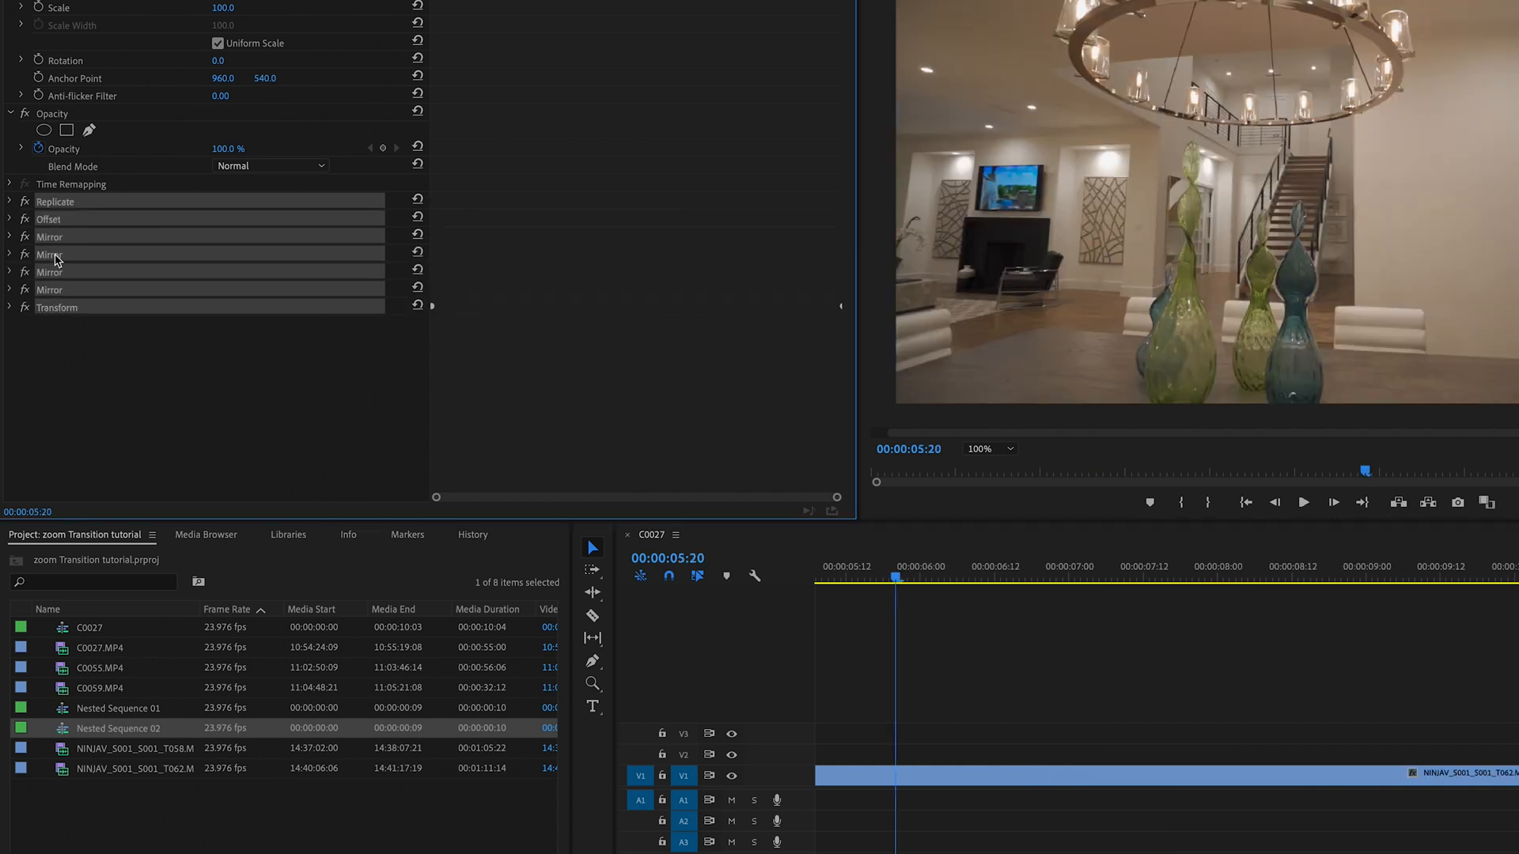
pyautogui.rightClick(54, 256)
pyautogui.click(111, 287)
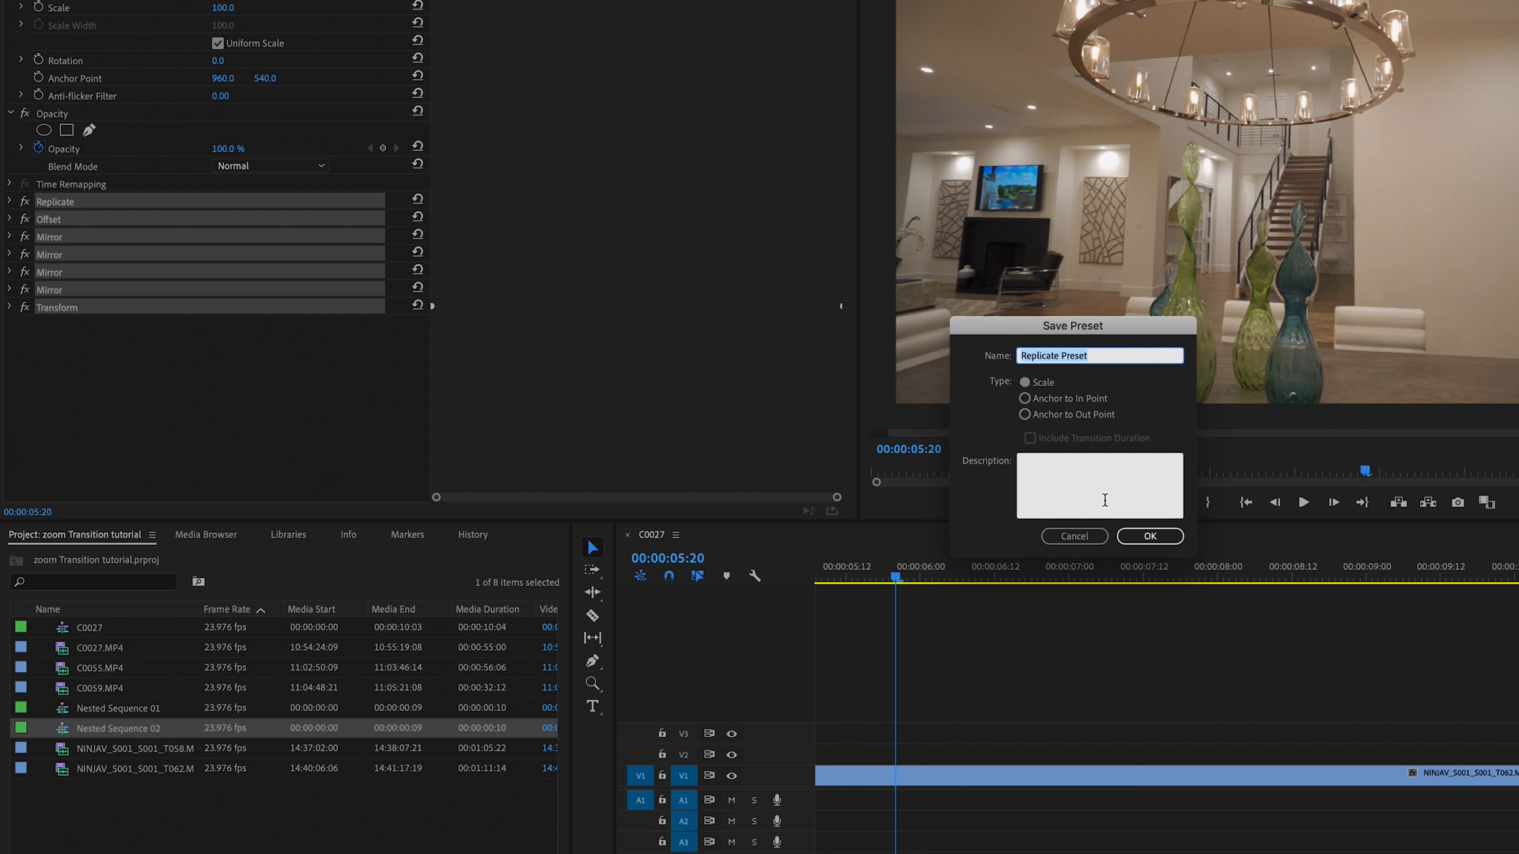
pyautogui.write('Zoom')
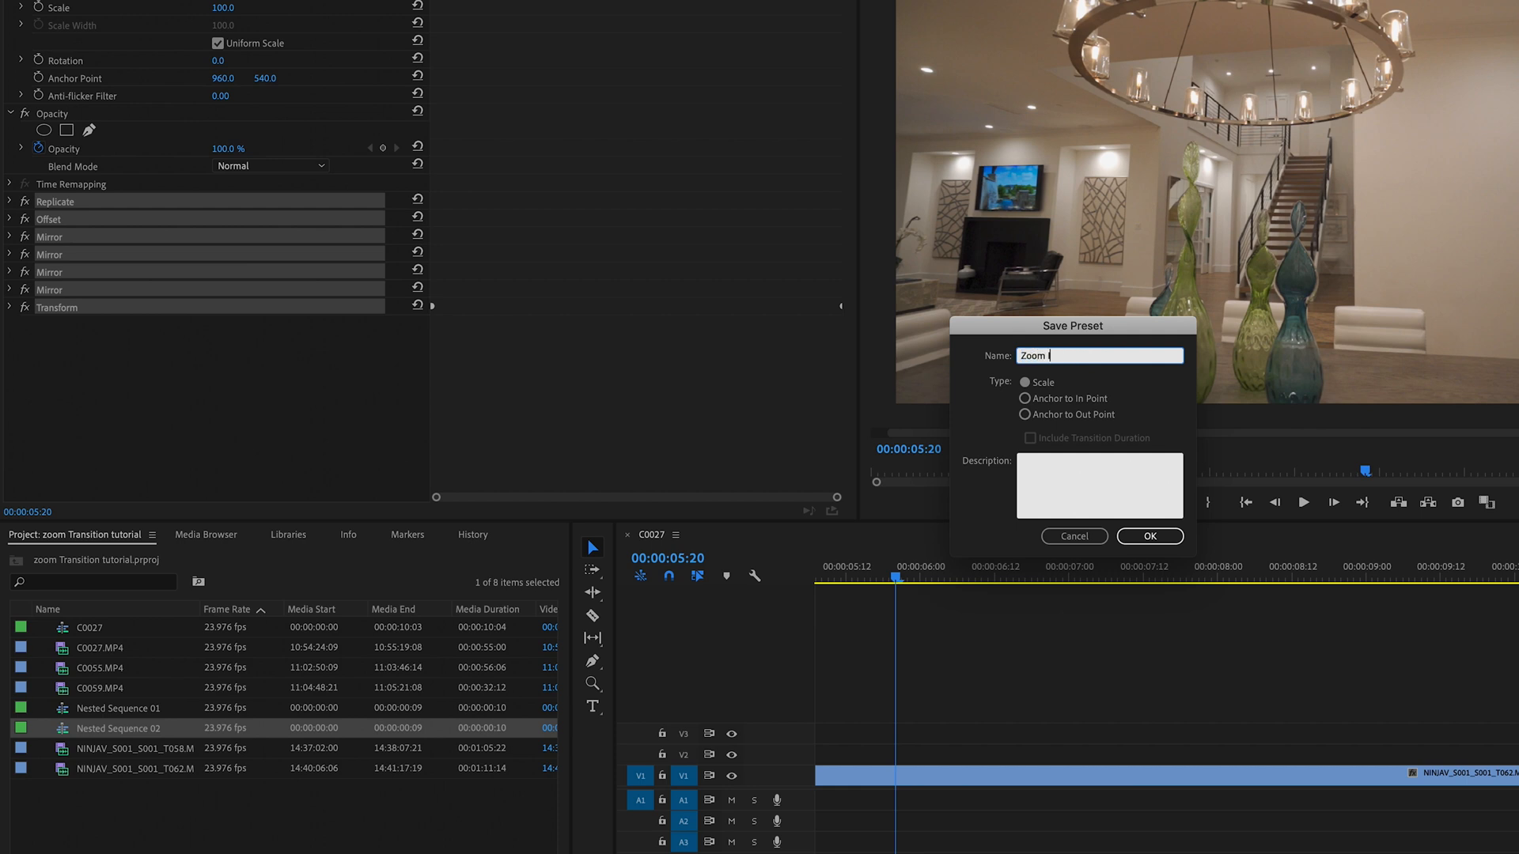